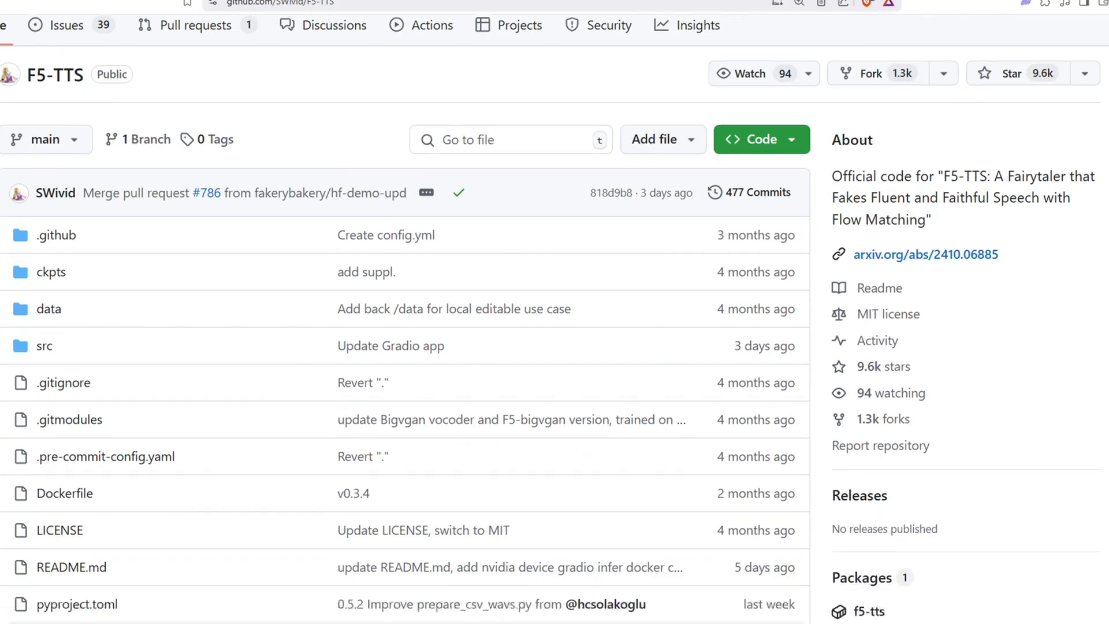
# Open the web_viewer output folder and select the channel_2 audio file
pyautogui.scroll(-9, 405, 318)
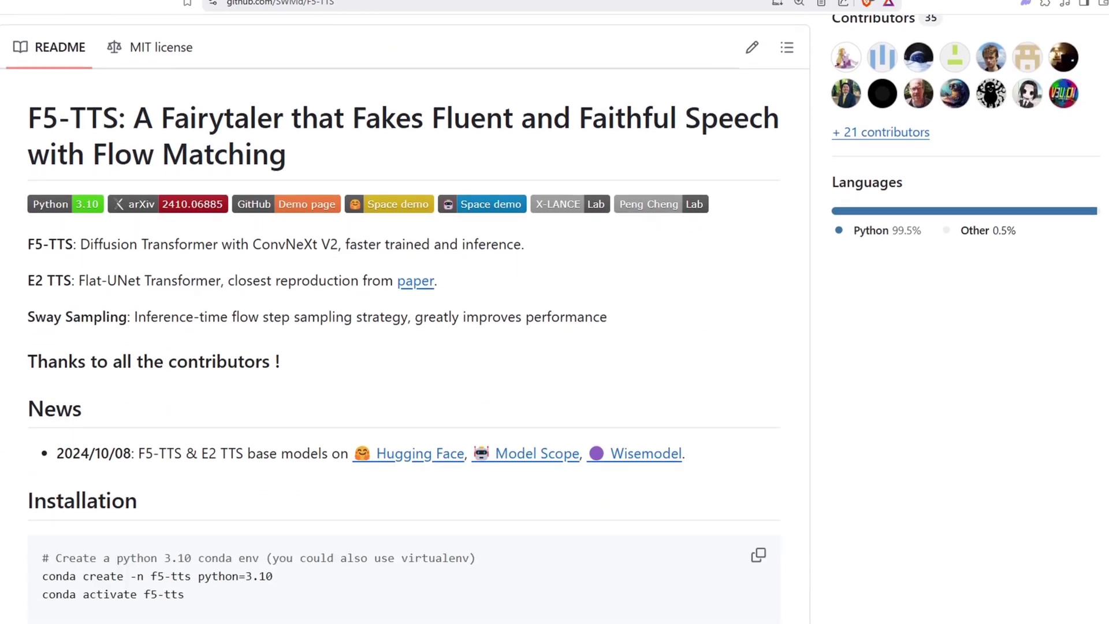
pyautogui.scroll(-5, 404, 317)
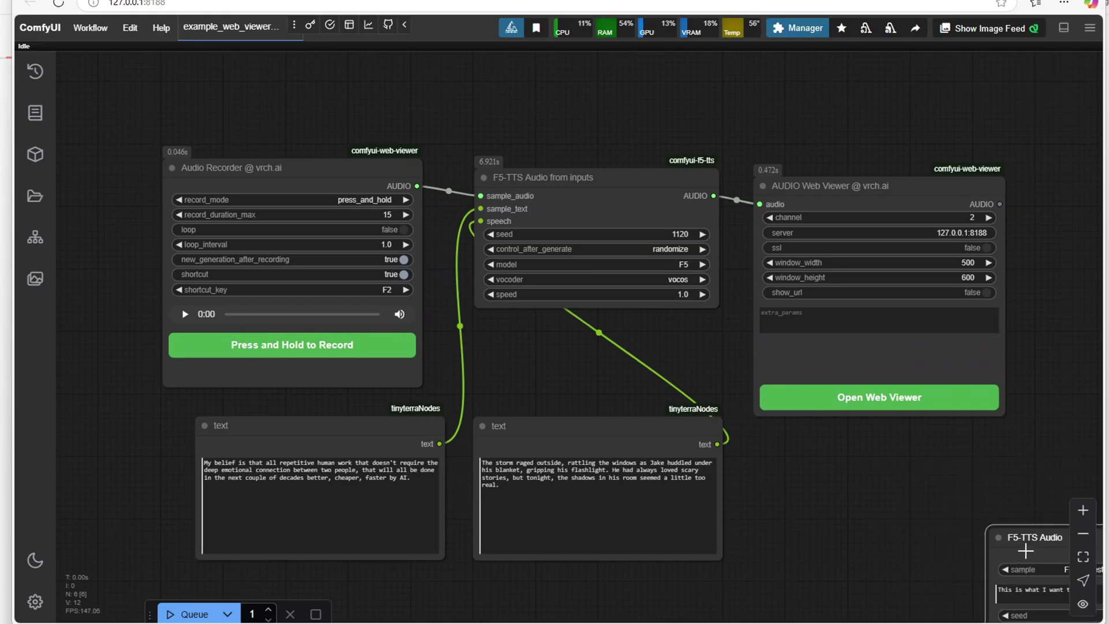
pyautogui.moveTo(840, 462); pyautogui.dragTo(880, 475)
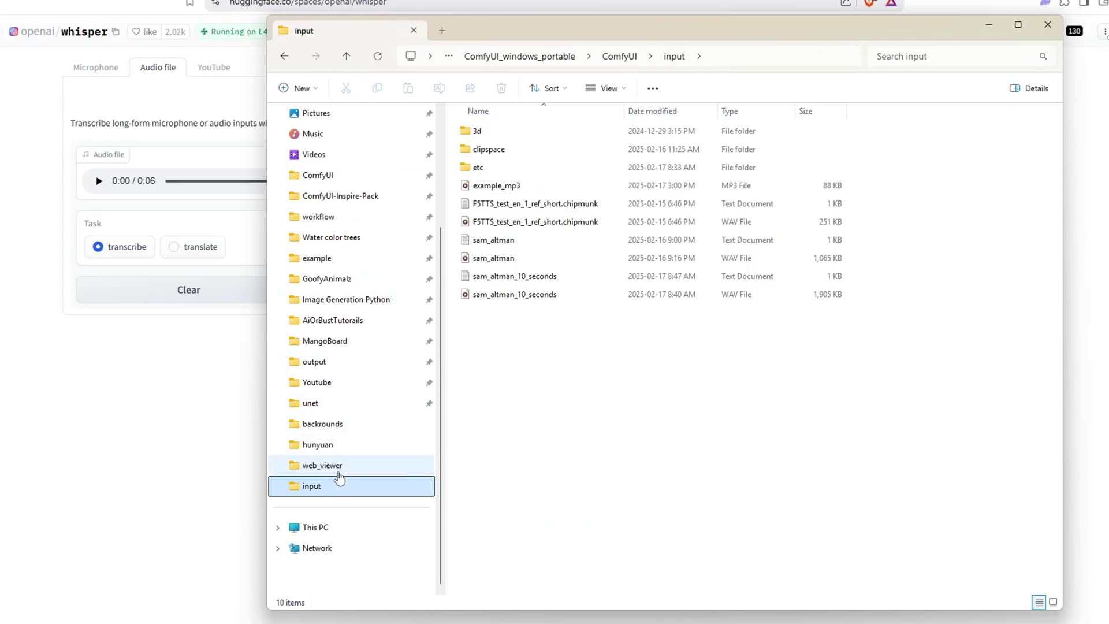
pyautogui.click(332, 465)
pyautogui.click(501, 151)
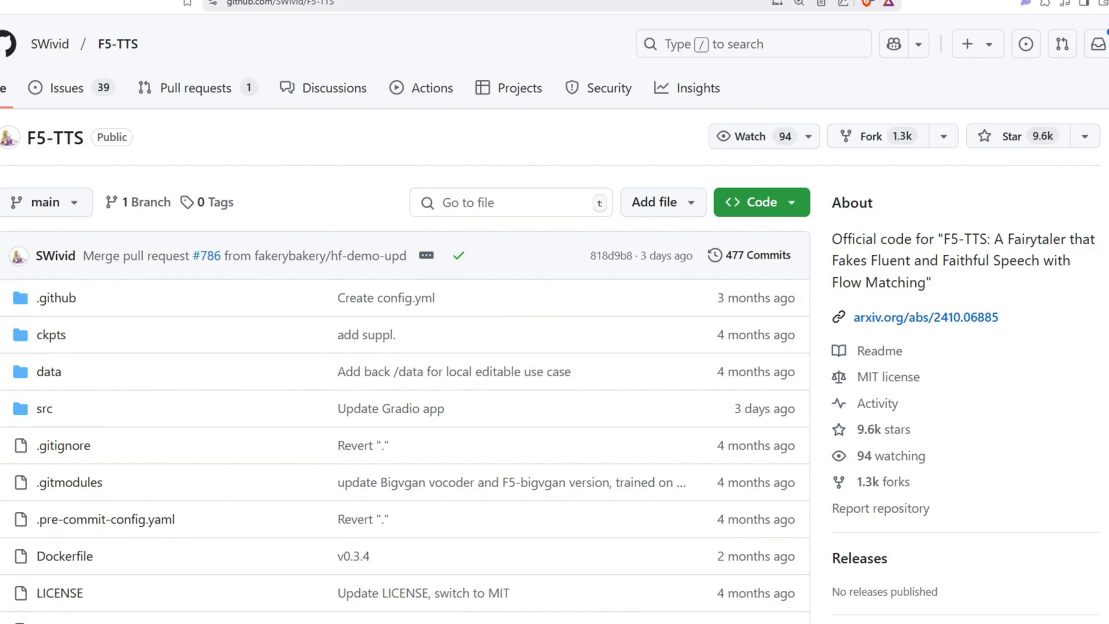
# Drag the F5-TTS Audio node toward the bottom-right corner and highlight the blog's zero-shot passage
pyautogui.scroll(-10, 405, 347)
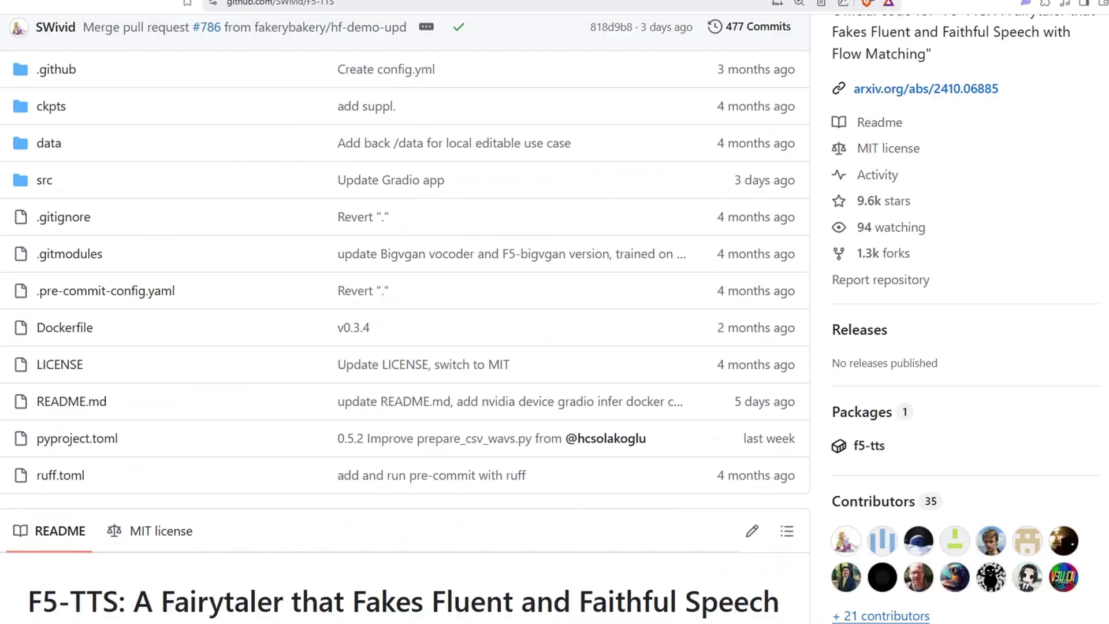
pyautogui.scroll(-8, 404, 347)
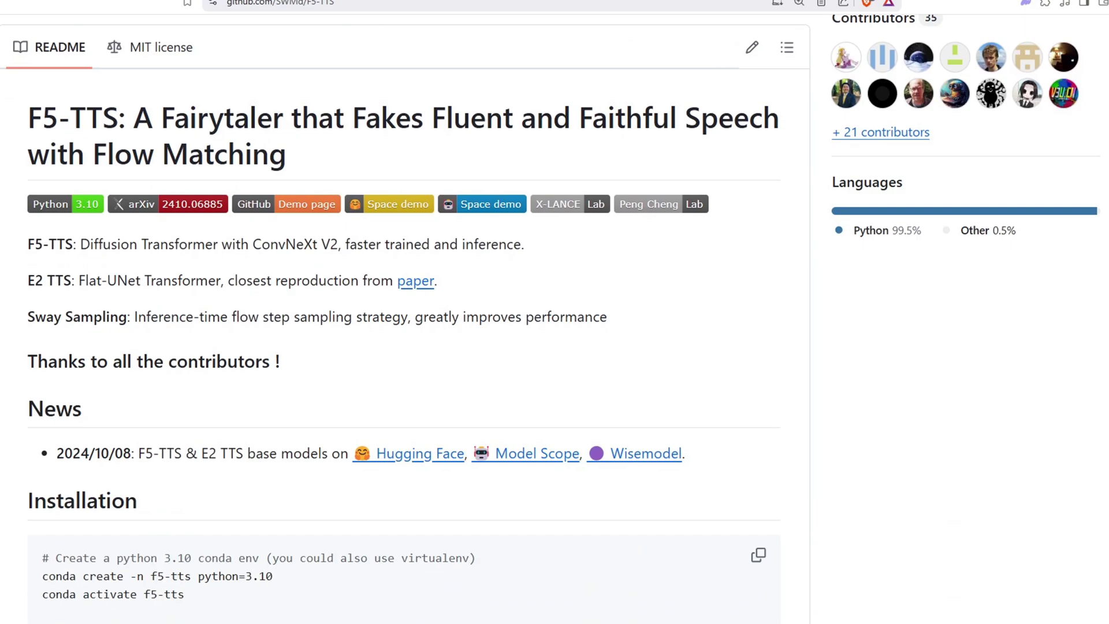
pyautogui.scroll(-9, 404, 346)
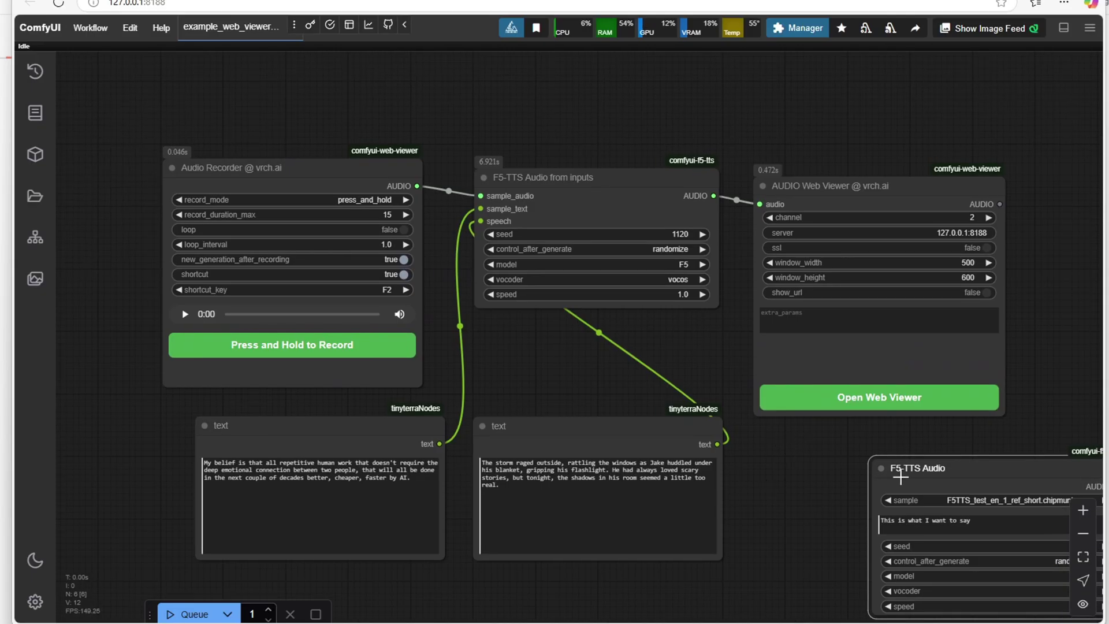
pyautogui.moveTo(899, 476); pyautogui.dragTo(1024, 554)
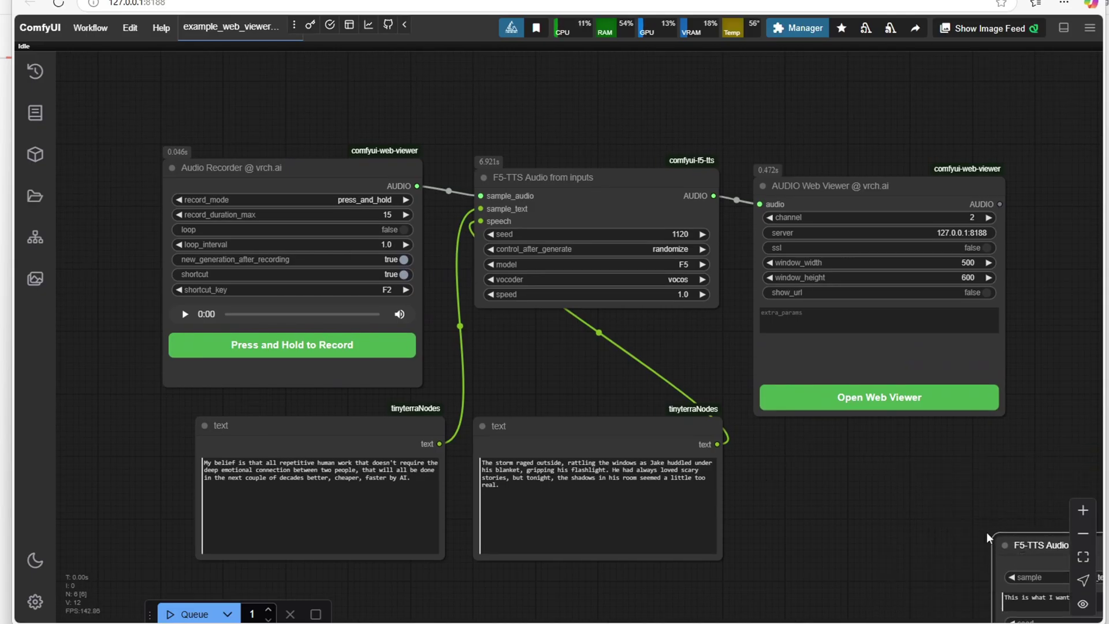
pyautogui.moveTo(839, 460); pyautogui.dragTo(878, 472)
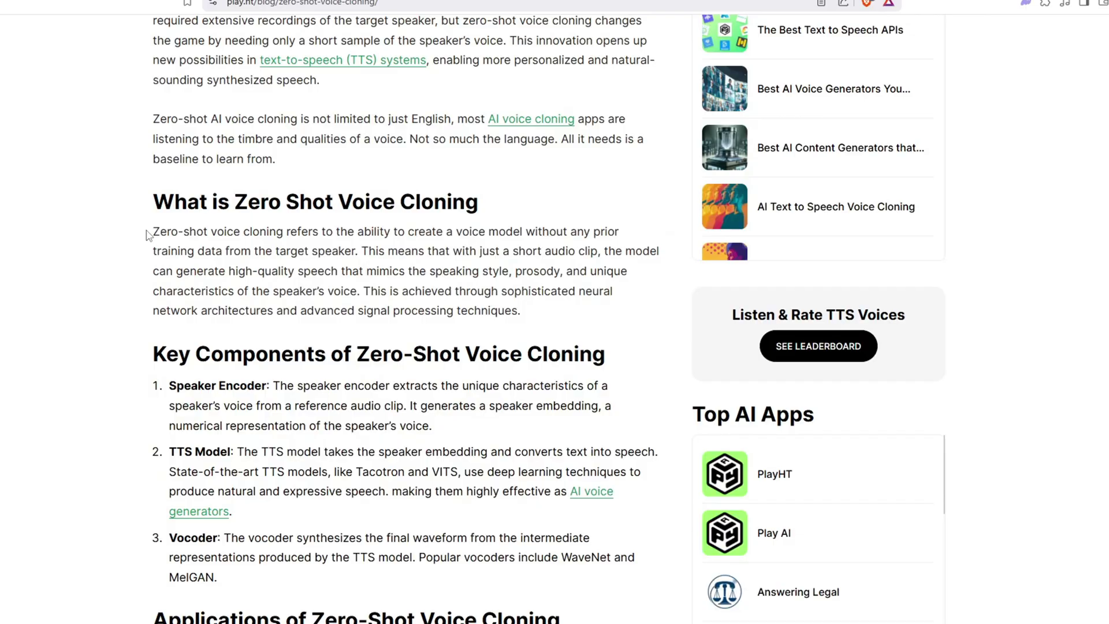
pyautogui.moveTo(153, 232); pyautogui.dragTo(509, 272)
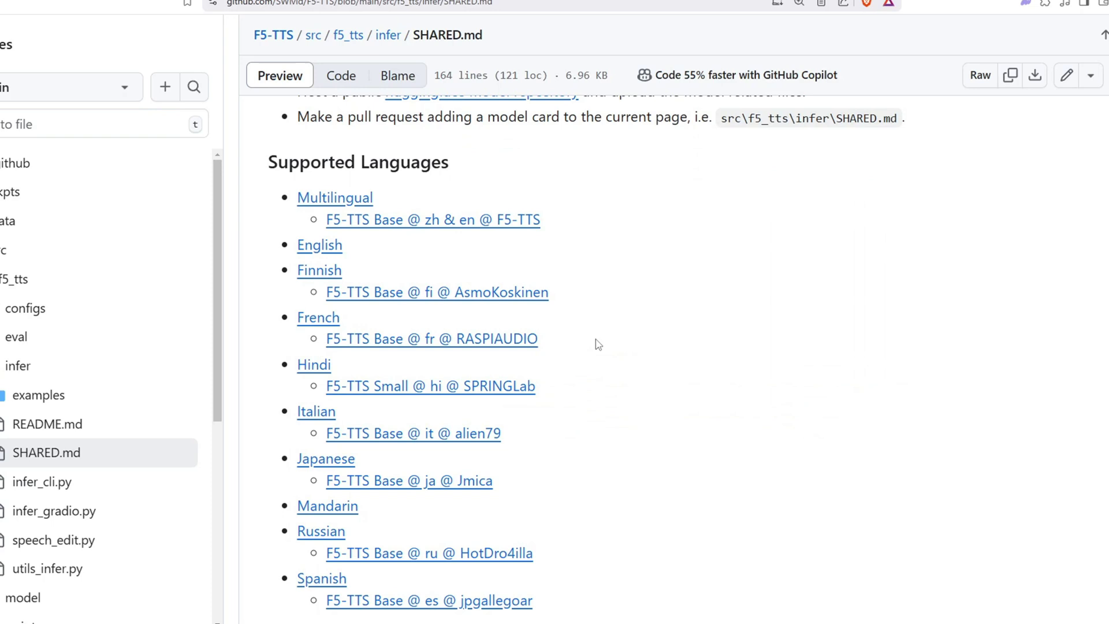
# Highlight the Supported Languages heading, then select the MIT license's permission paragraph
pyautogui.moveTo(269, 163); pyautogui.dragTo(462, 166)
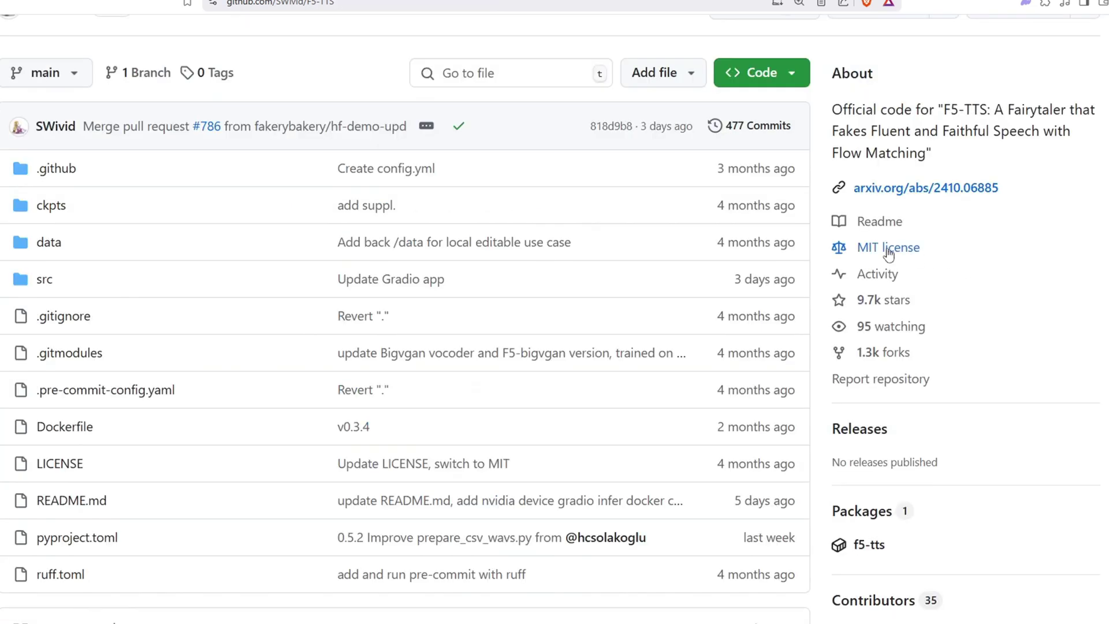
pyautogui.click(886, 241)
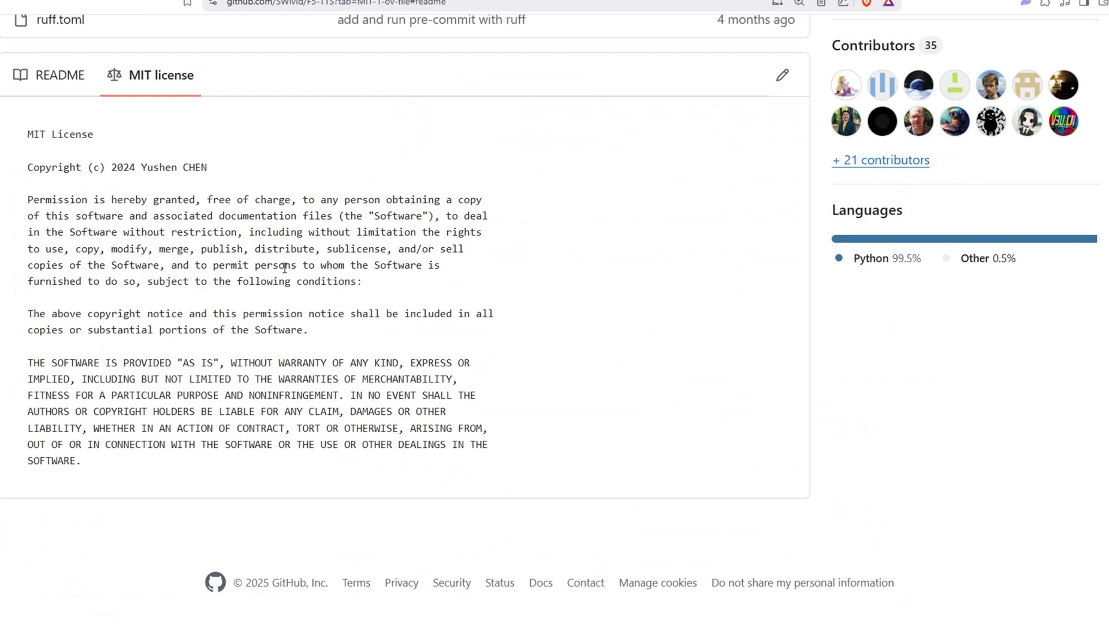
pyautogui.scroll(1, 284, 269)
pyautogui.moveTo(33, 268); pyautogui.dragTo(364, 347)
pyautogui.click(349, 347)
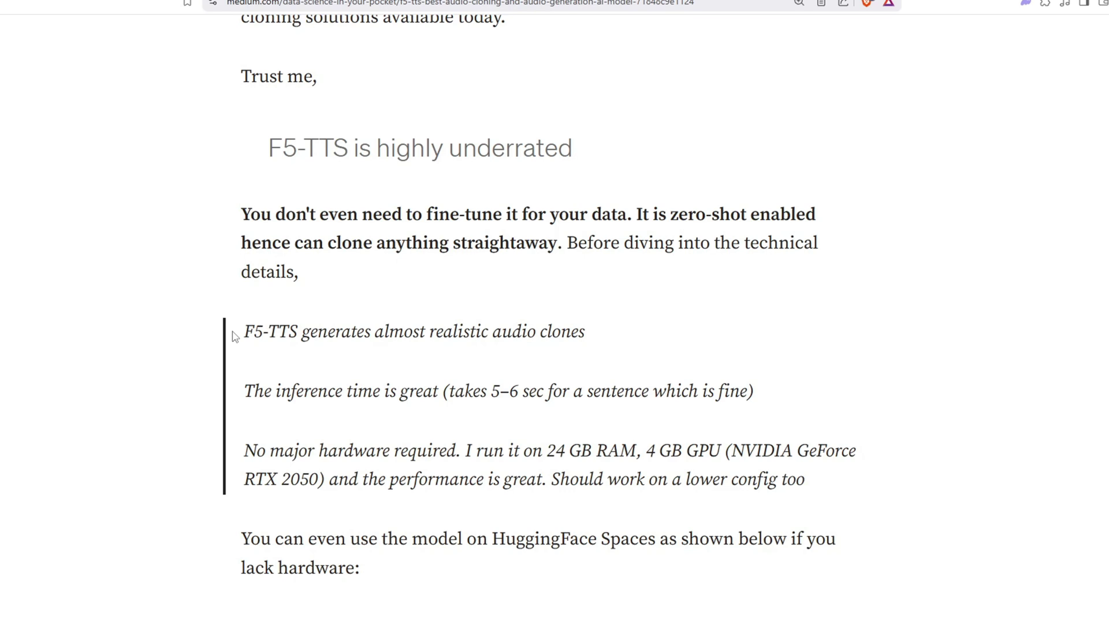
pyautogui.moveTo(234, 332); pyautogui.dragTo(607, 329)
pyautogui.click(290, 469)
pyautogui.moveTo(244, 450); pyautogui.dragTo(552, 479)
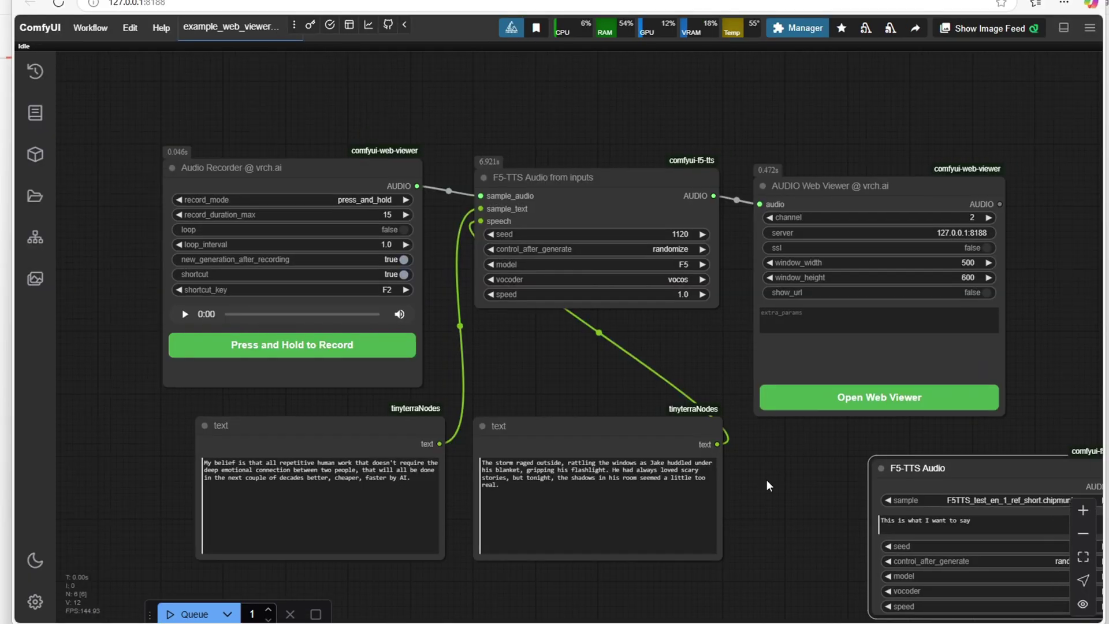
# Drag the F5-TTS Audio node into the canvas's bottom-right corner
pyautogui.moveTo(898, 469); pyautogui.dragTo(1045, 546)
pyautogui.moveTo(839, 459); pyautogui.dragTo(879, 470)
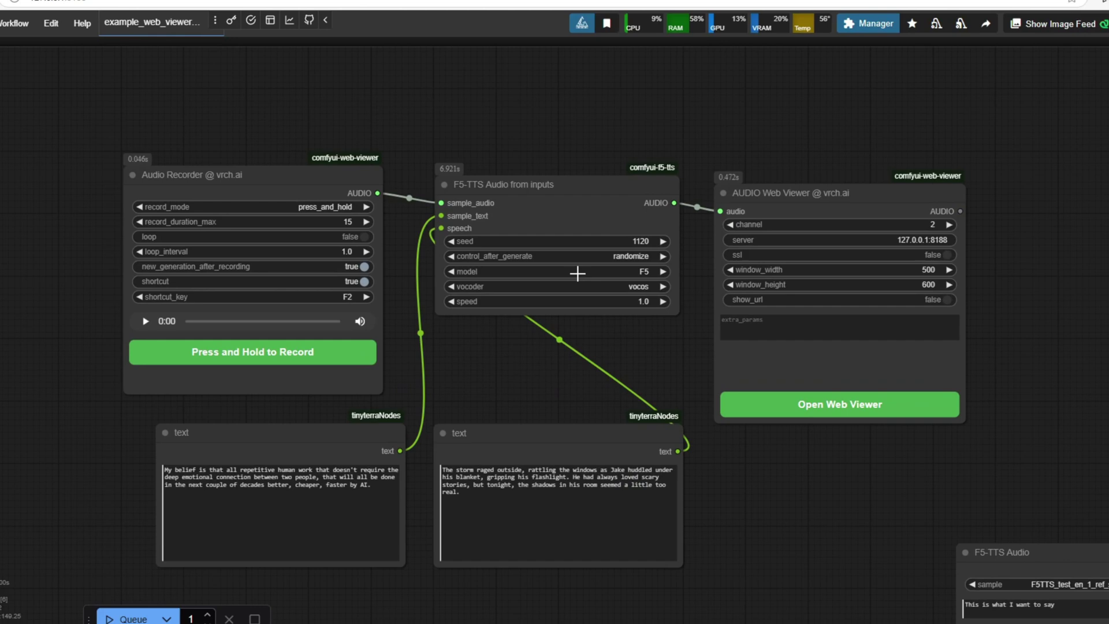
# Search the Custom Nodes Manager for f5-tts to confirm ComfyUI F5-TTS is installed
pyautogui.click(870, 23)
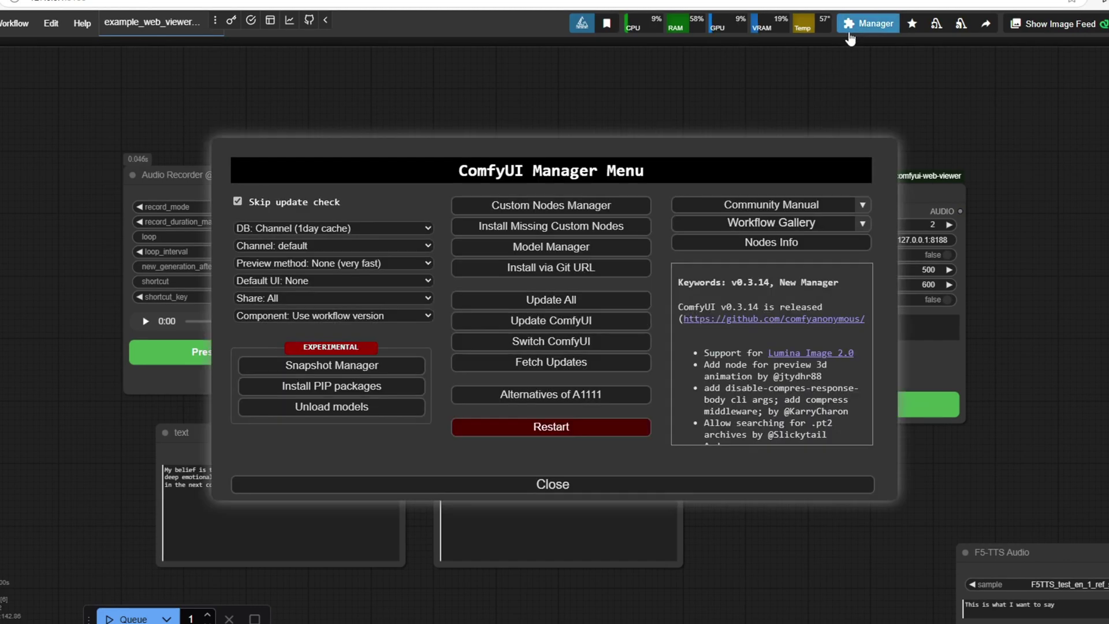
pyautogui.click(568, 215)
pyautogui.click(279, 103)
pyautogui.write('ft')
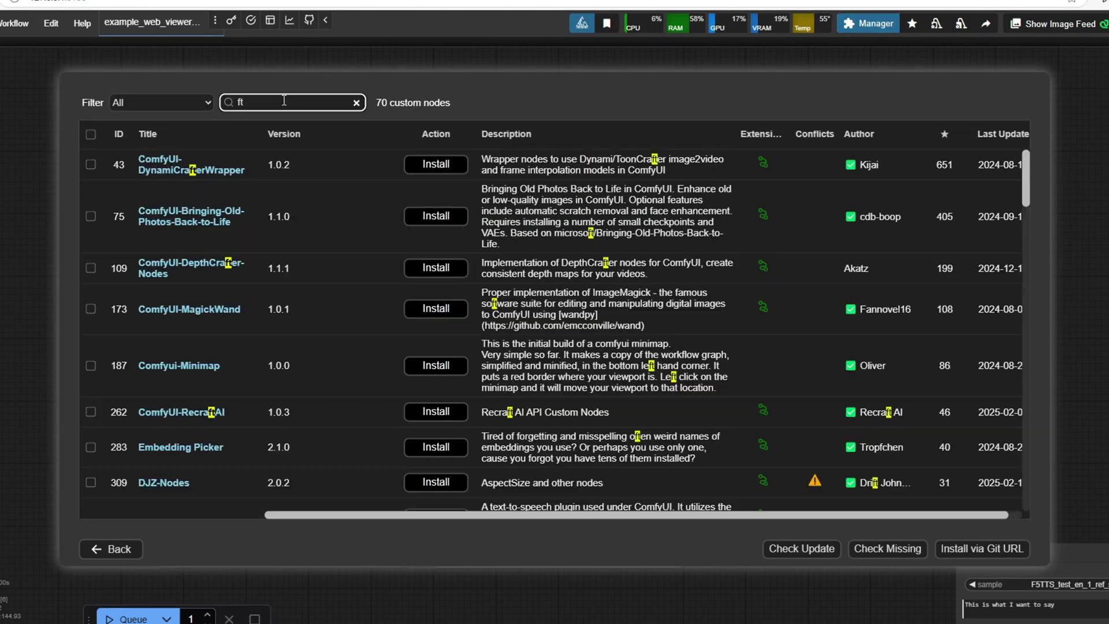
pyautogui.press('BackSpace')
pyautogui.write('5-tt')
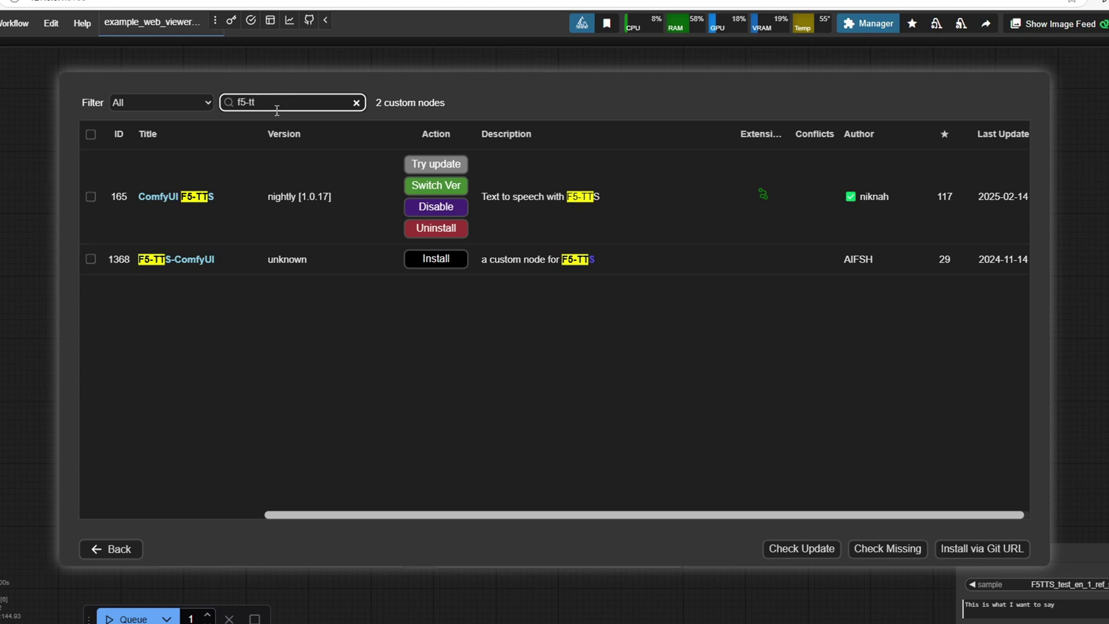
pyautogui.moveTo(216, 197); pyautogui.dragTo(134, 194)
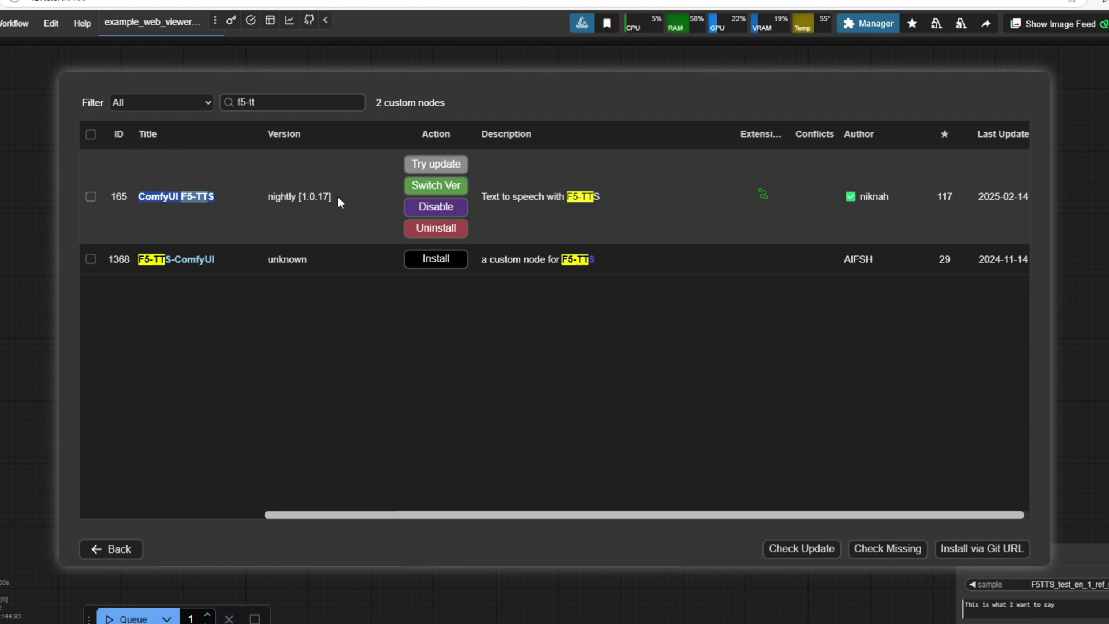
pyautogui.press('Escape')
# Add an F5-TTS Audio from inputs node and list its available sample audio files
pyautogui.doubleClick(661, 291)
pyautogui.write('f5')
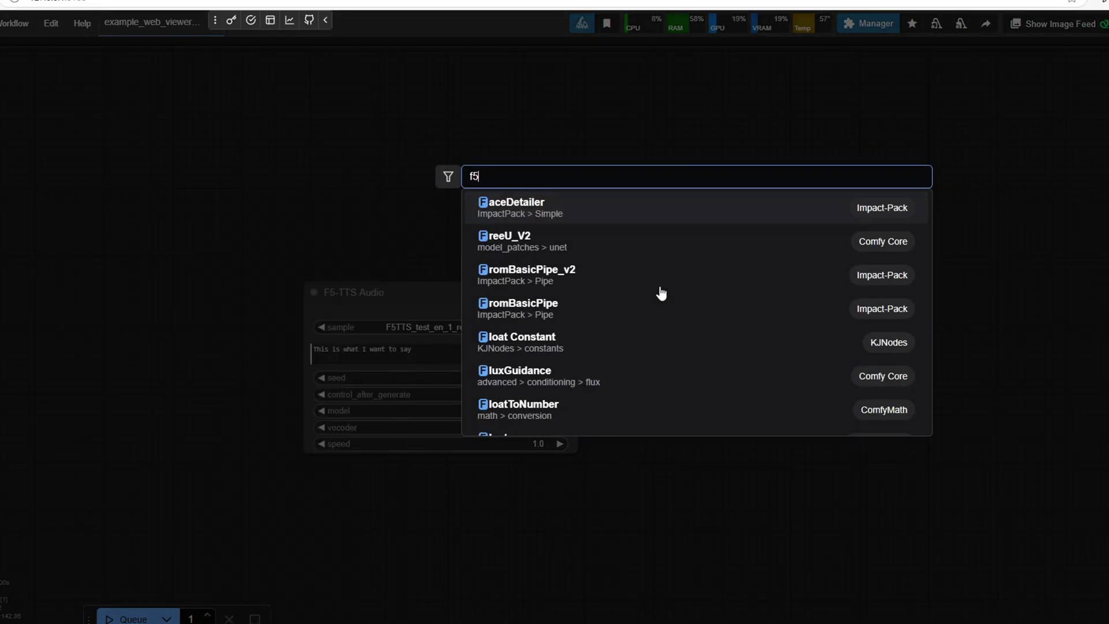
pyautogui.click(587, 249)
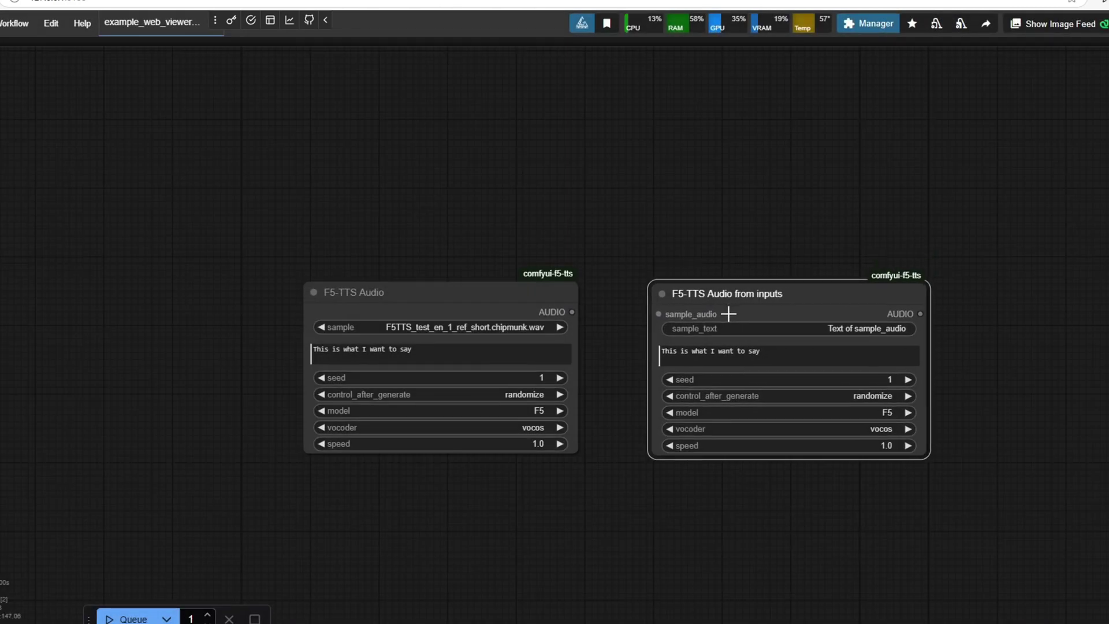
pyautogui.click(580, 469)
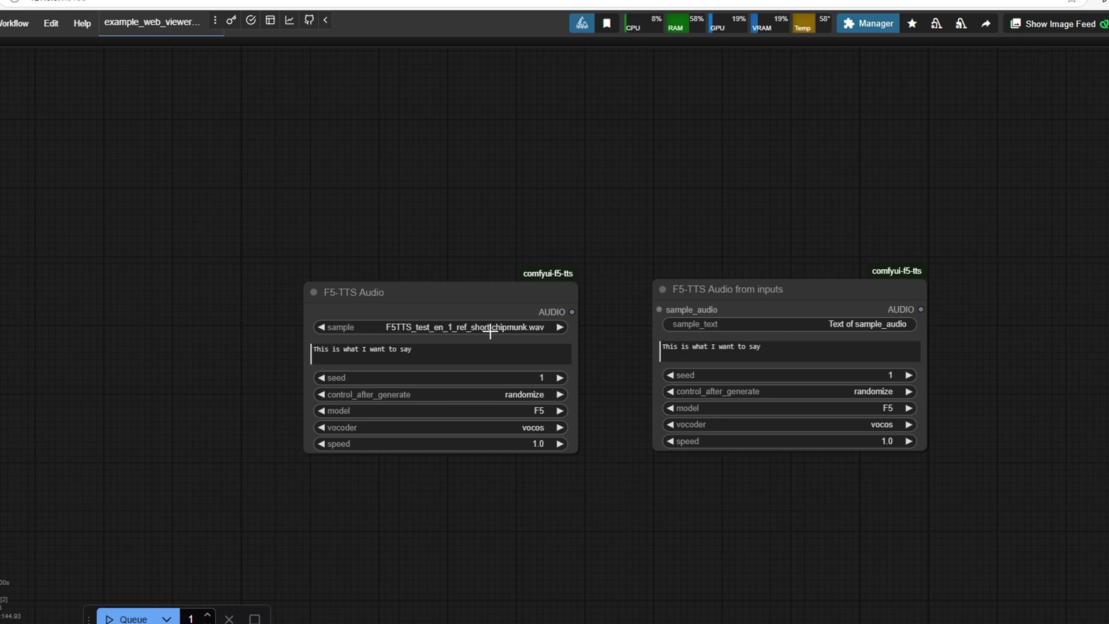
pyautogui.click(472, 328)
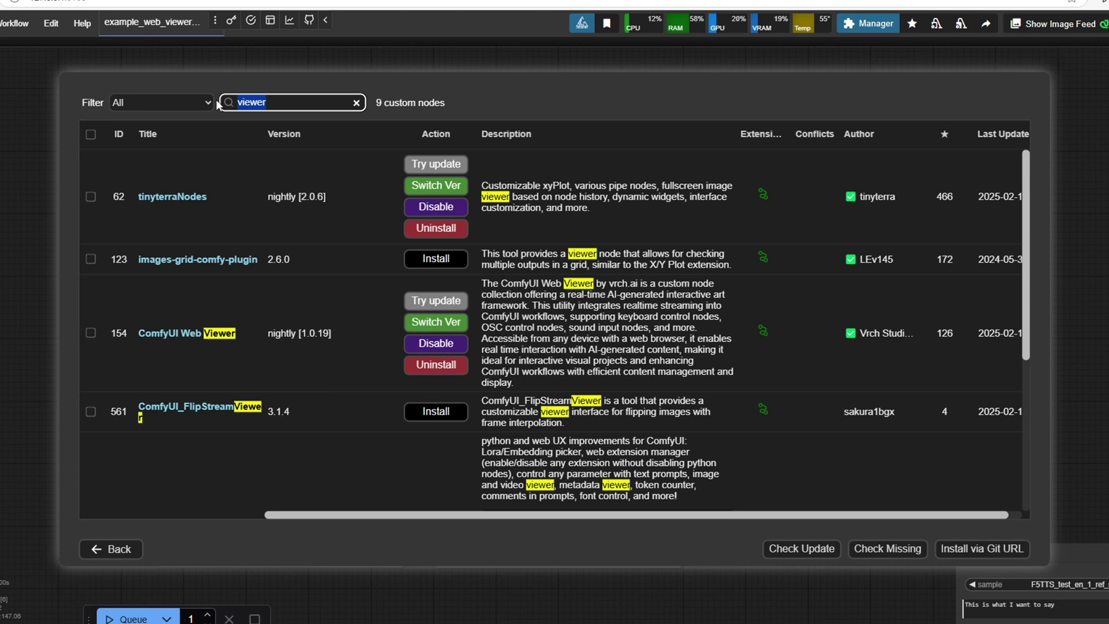
# Search for vrch to confirm ComfyUI Web Viewer, then open the audio web viewer
pyautogui.hotkey('ctrl', 'a')
pyautogui.write('vrc')
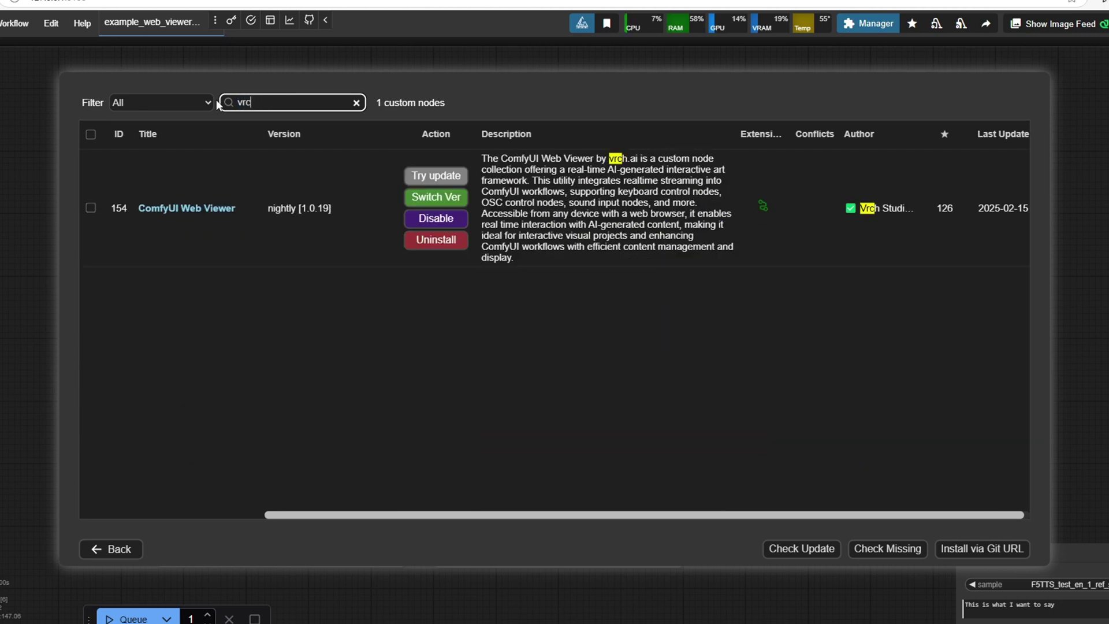
pyautogui.write('h')
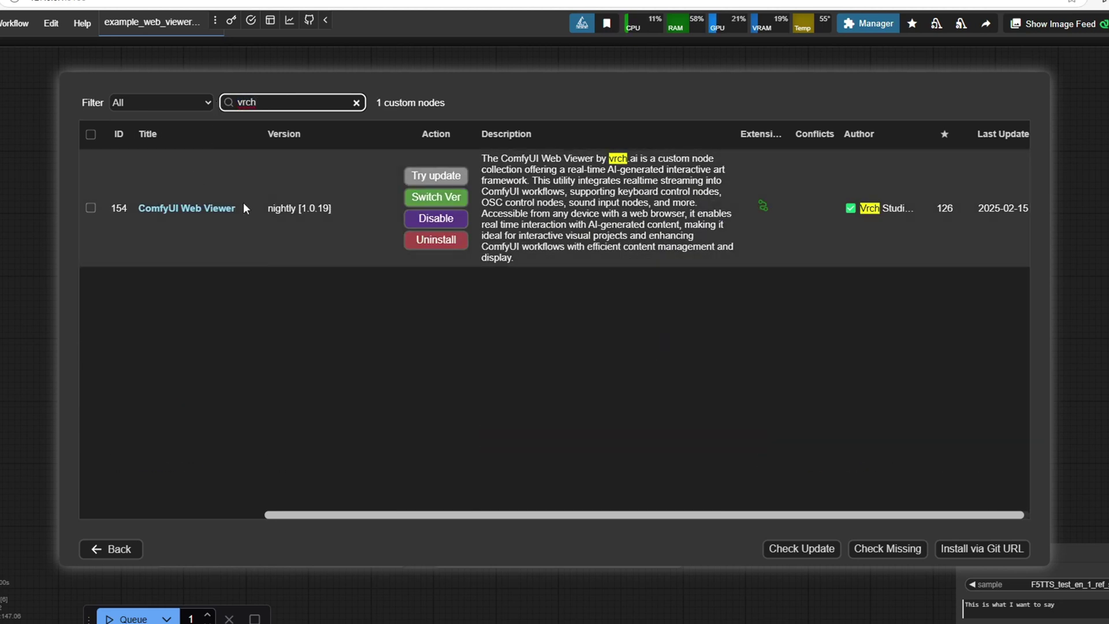
pyautogui.moveTo(237, 209); pyautogui.dragTo(149, 216)
pyautogui.click(228, 271)
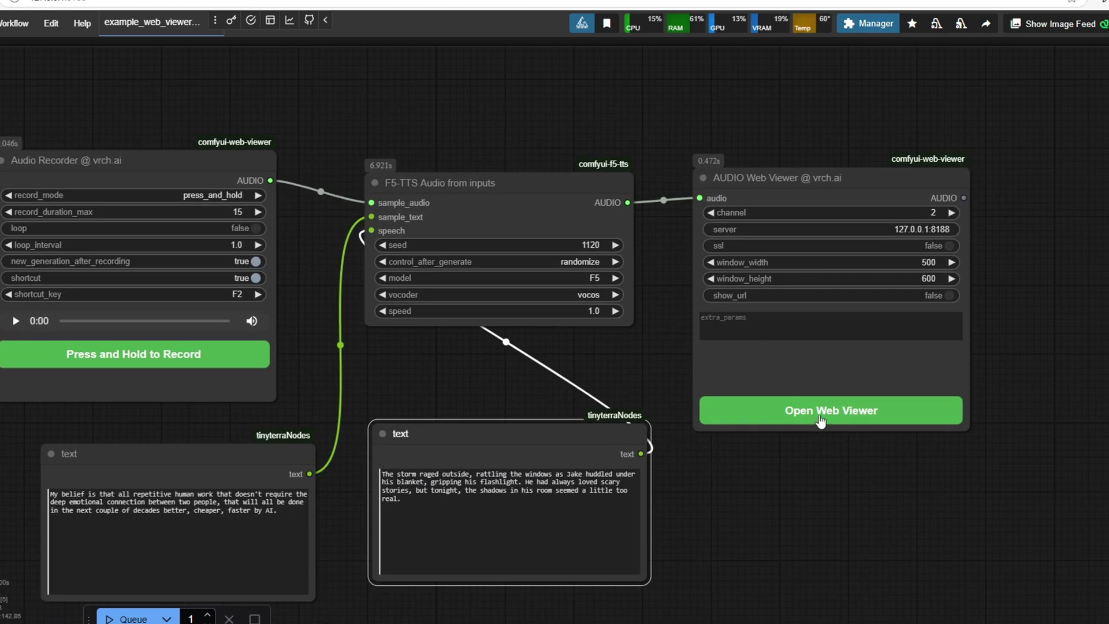
pyautogui.click(830, 410)
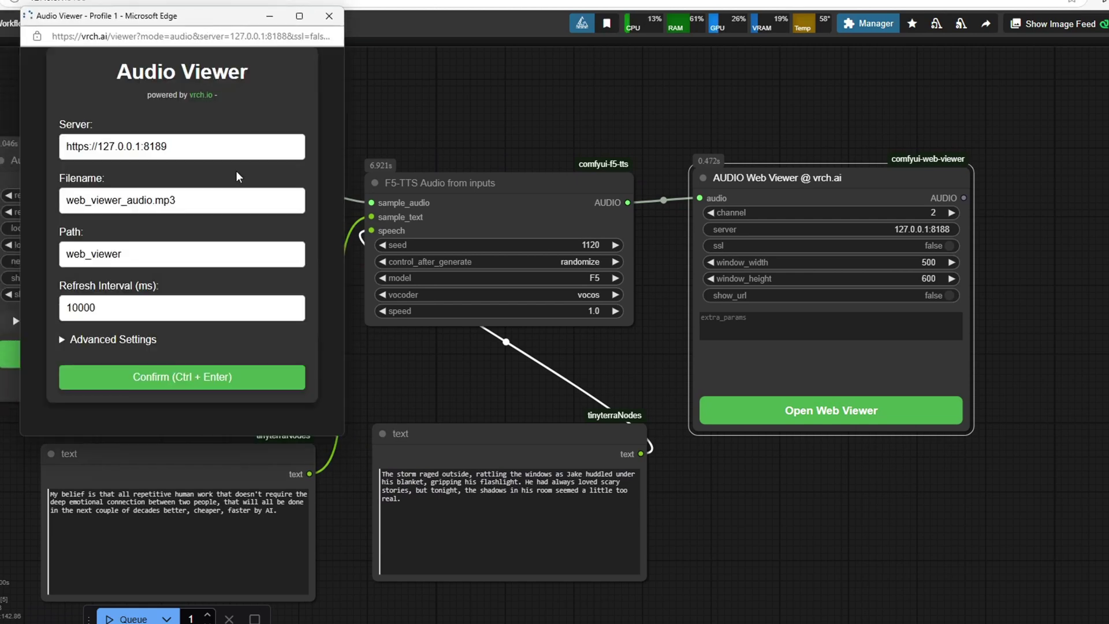
# Apply the Audio Viewer settings and record a voice sample to trigger F5-TTS generation
pyautogui.click(167, 383)
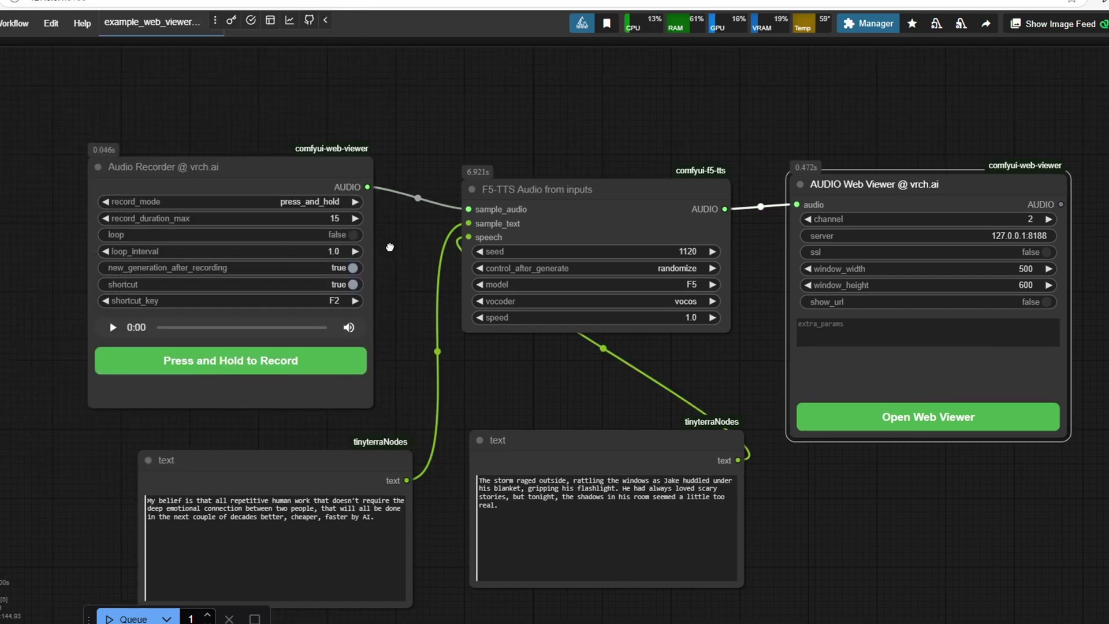
pyautogui.click(227, 373)
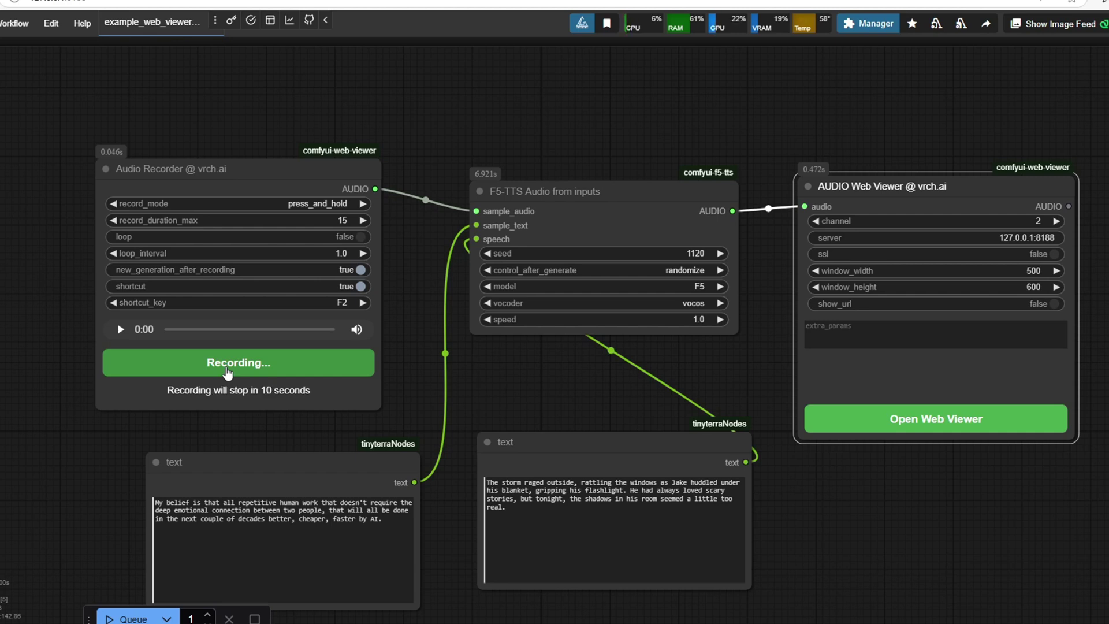
pyautogui.moveTo(227, 373); pyautogui.dragTo(227, 373)
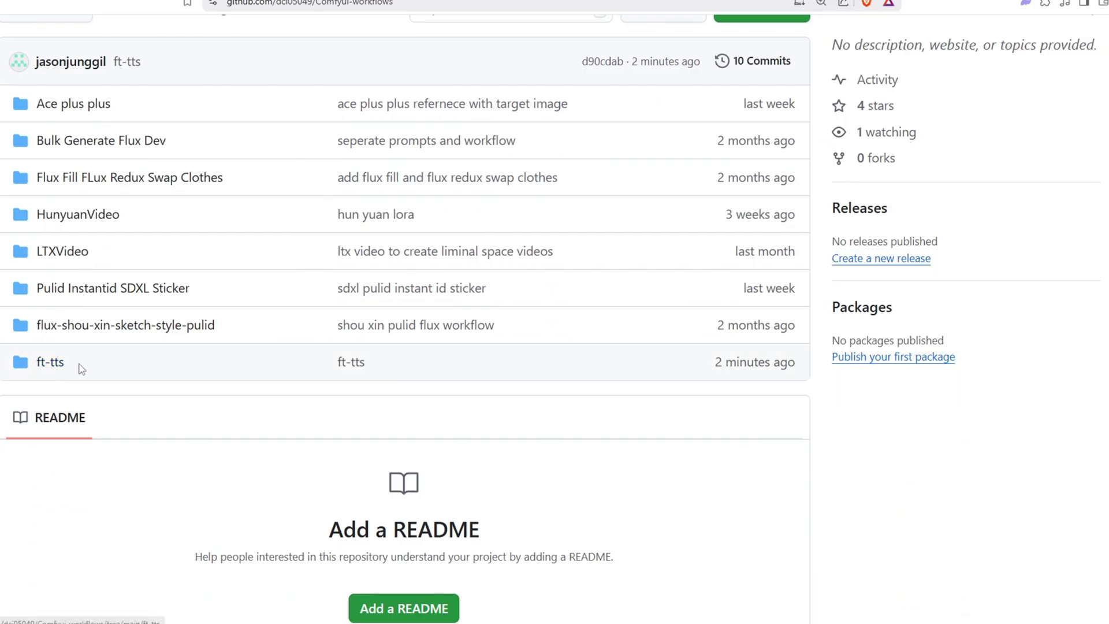
pyautogui.click(69, 364)
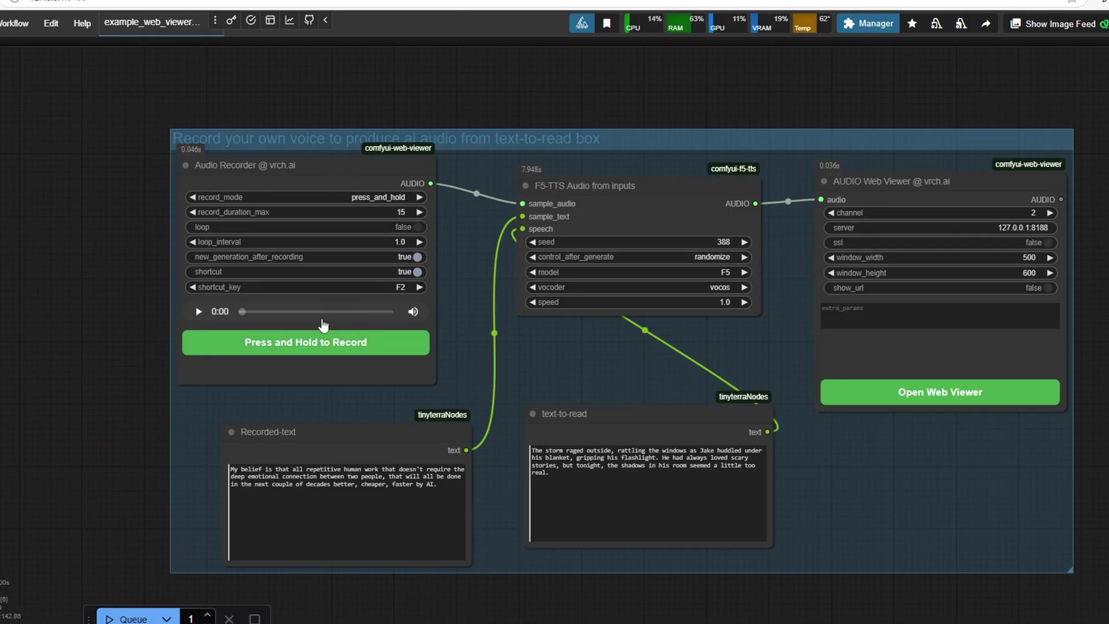
# Shift the Recorded-text node a few pixels up and left
pyautogui.moveTo(336, 433); pyautogui.dragTo(331, 415)
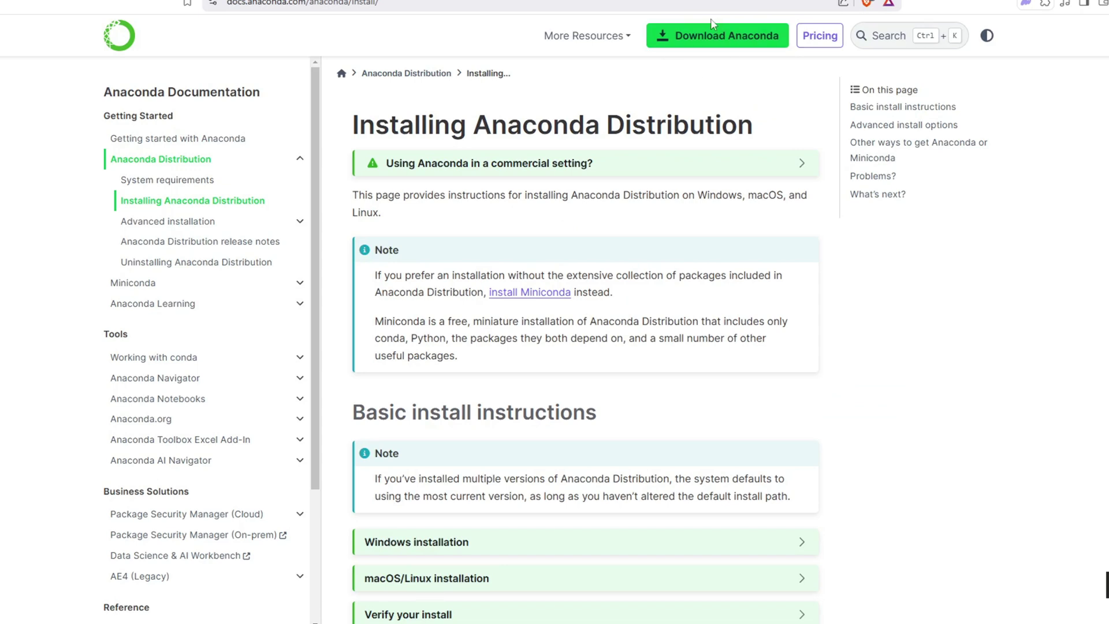
# Go to the Anaconda download page, then search Windows for conda
pyautogui.click(809, 543)
pyautogui.click(811, 546)
pyautogui.click(713, 43)
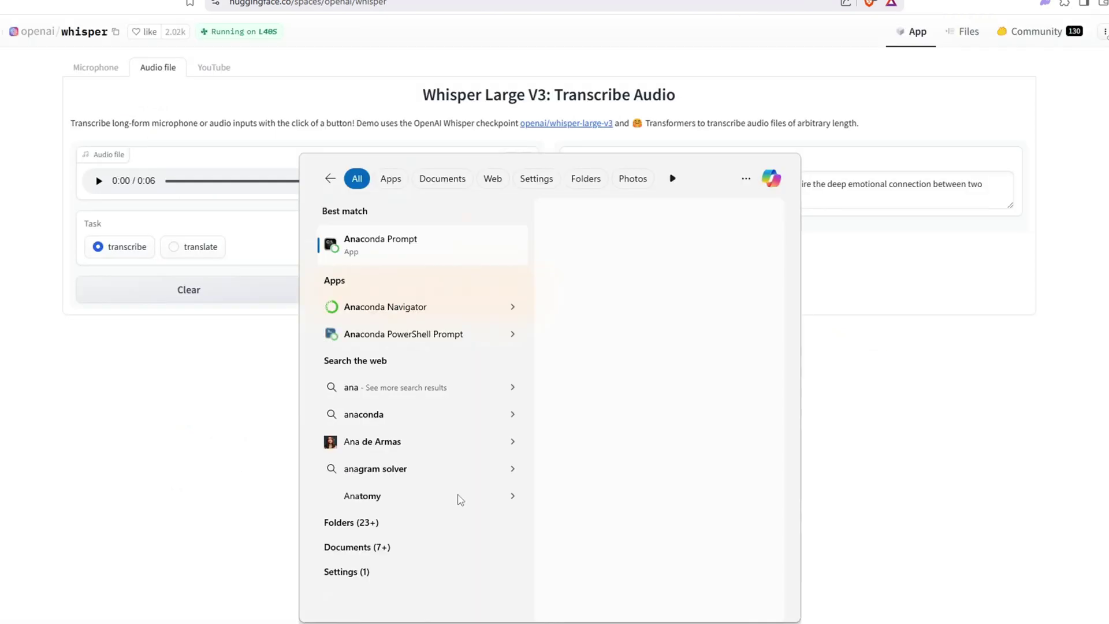
pyautogui.write('conda')
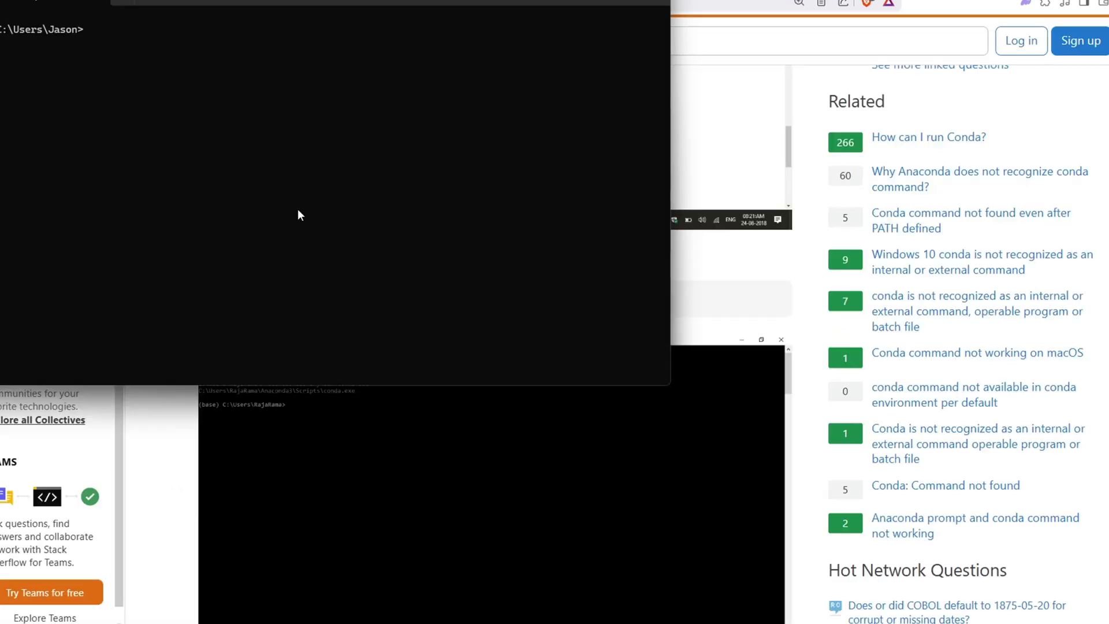
# Run where conda to locate Anaconda, and open the user Path variable for editing
pyautogui.write('where conda')
pyautogui.press('Return')
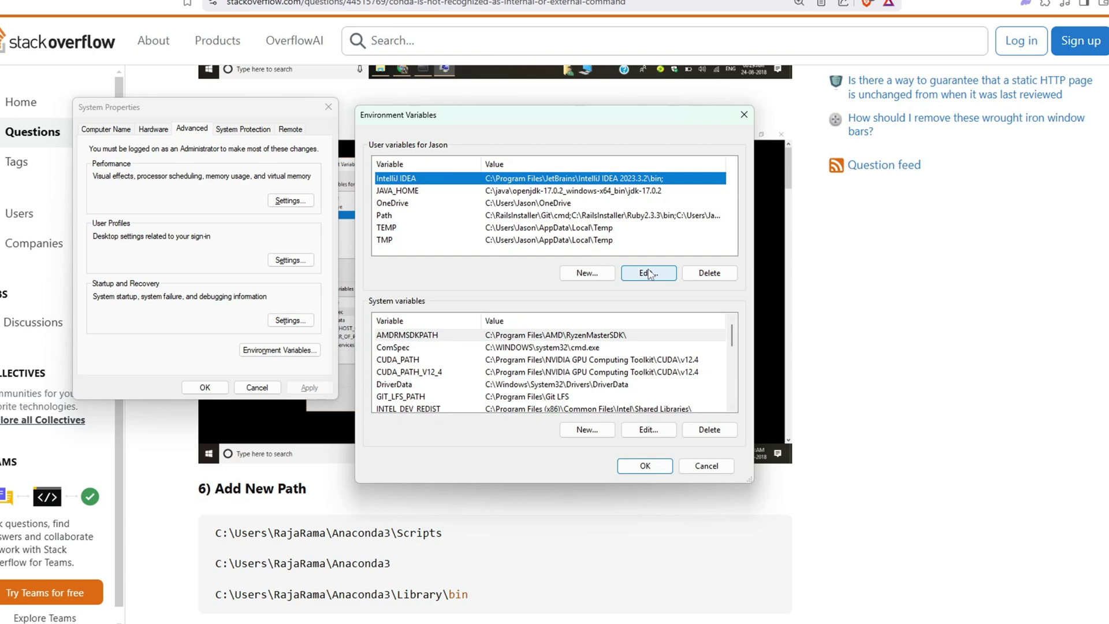
pyautogui.press('Down')
pyautogui.press('Down')
pyautogui.press('Down')
pyautogui.click(648, 273)
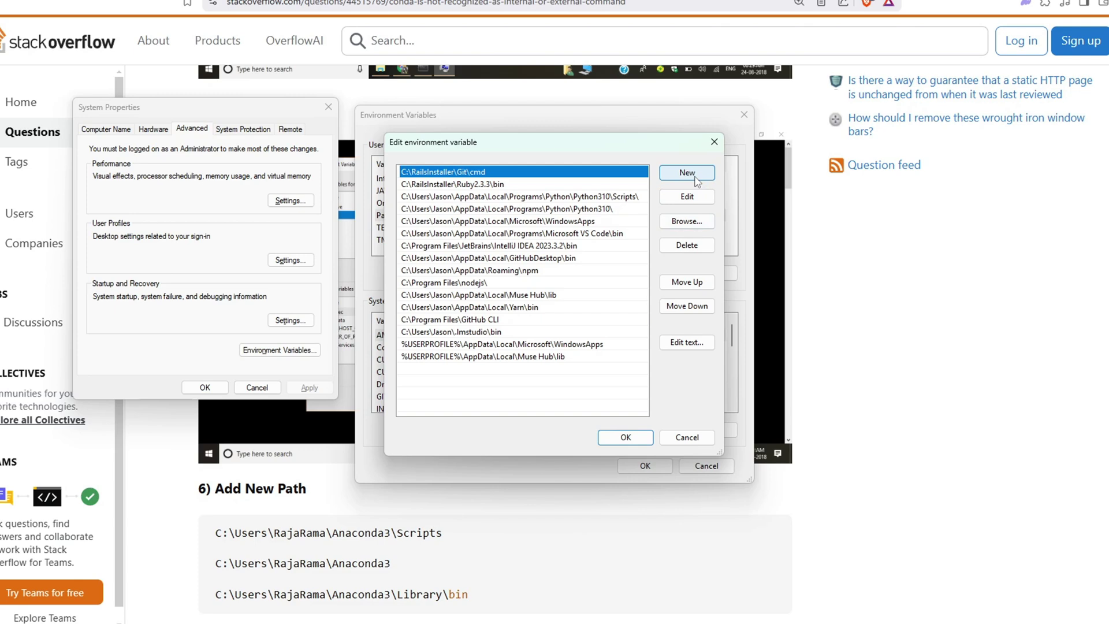
# Add Anaconda's Scripts, condabin and Library\bin folders as new Path entries
pyautogui.click(687, 174)
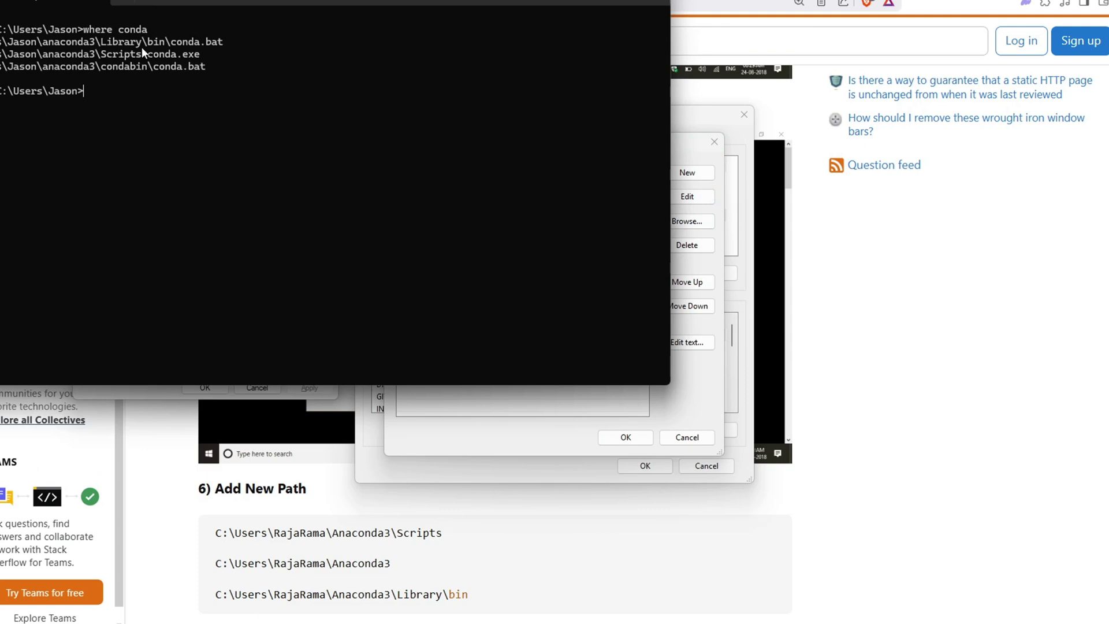
pyautogui.click(448, 387)
pyautogui.click(448, 386)
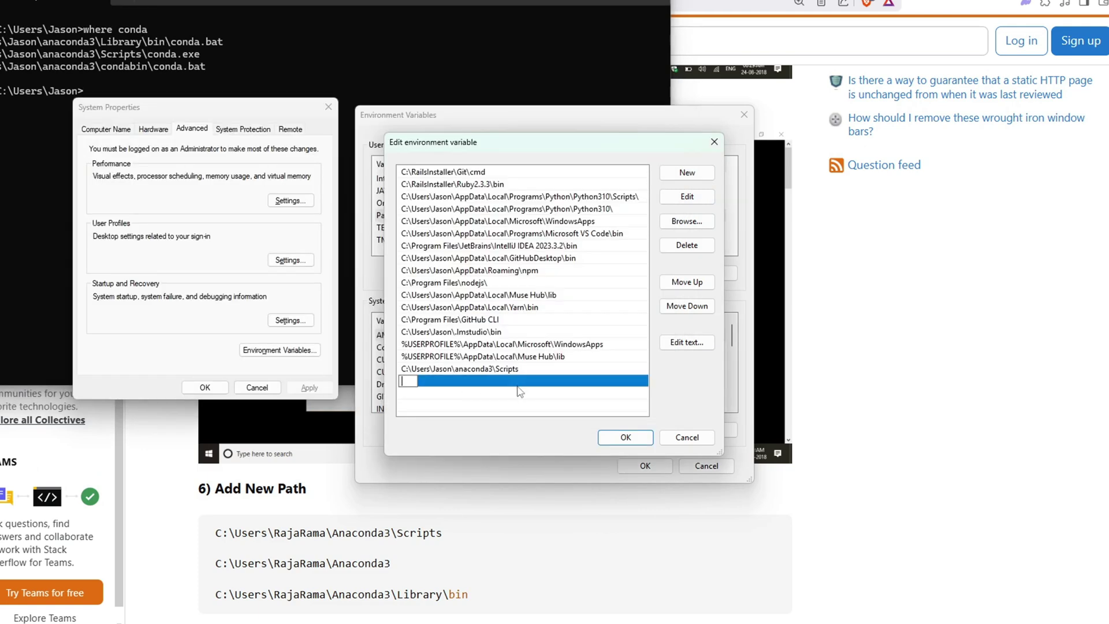
pyautogui.doubleClick(496, 394)
pyautogui.write('C:\\Users\\Jason\\anaconda3\\Library\\bin')
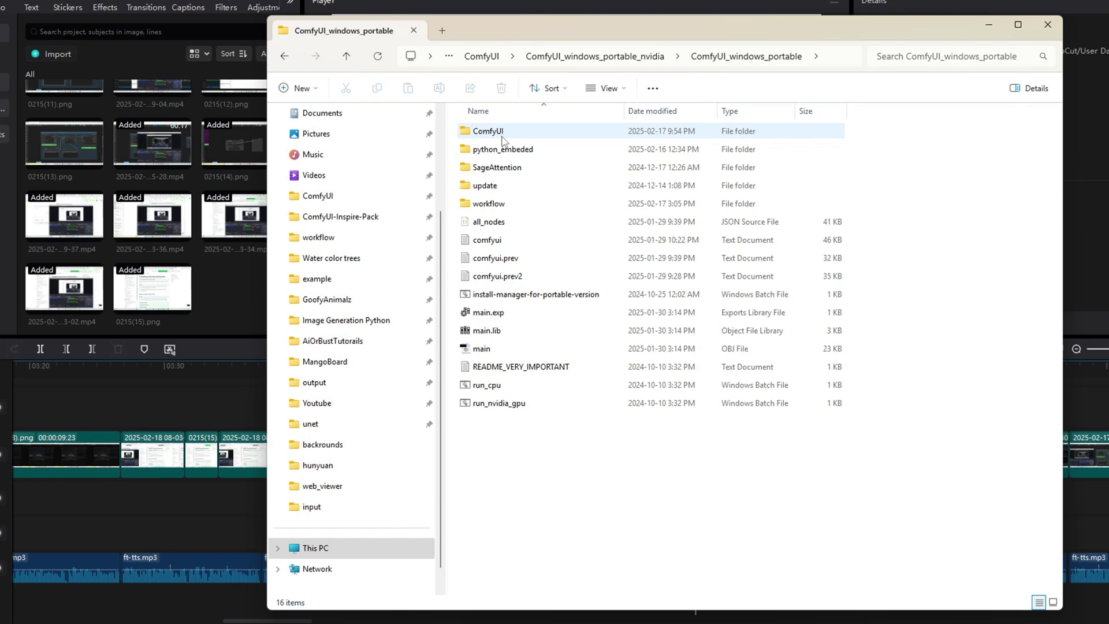
pyautogui.doubleClick(502, 141)
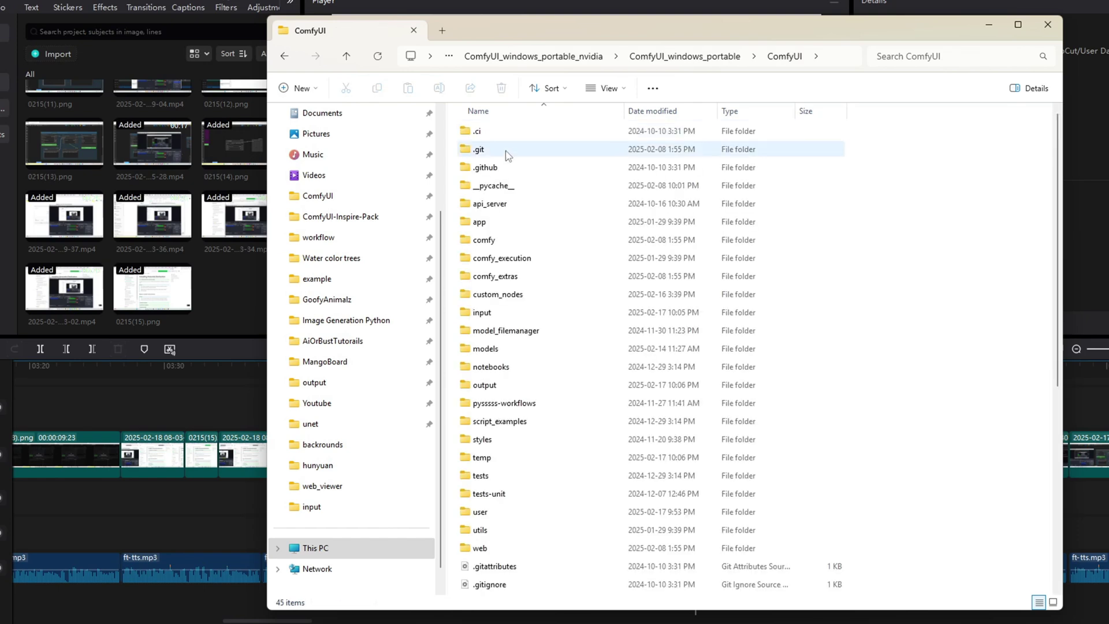
pyautogui.rightClick(855, 330)
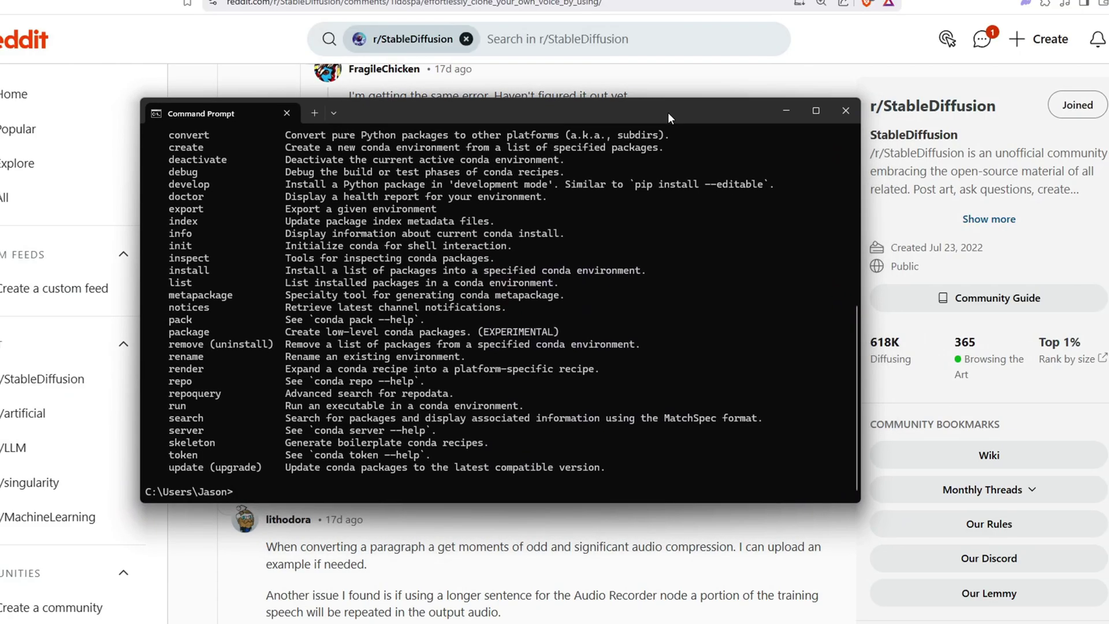
# Run conda install -c conda-forge ffmpeg in Command Prompt
pyautogui.write('conda install -c conda-forge ffmpeg')
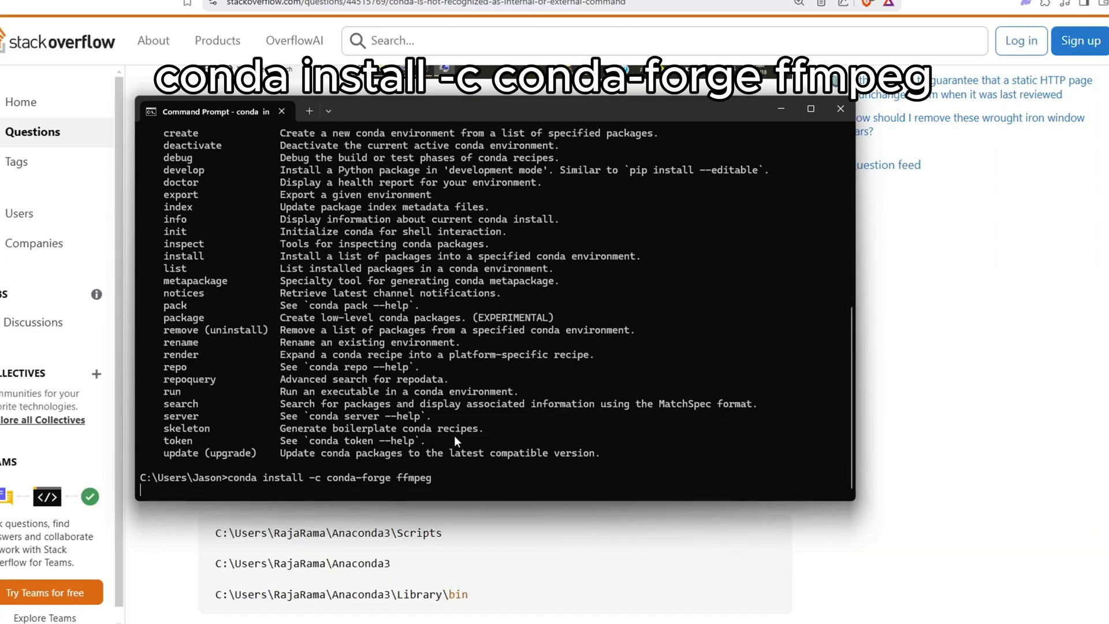
pyautogui.press('Return')
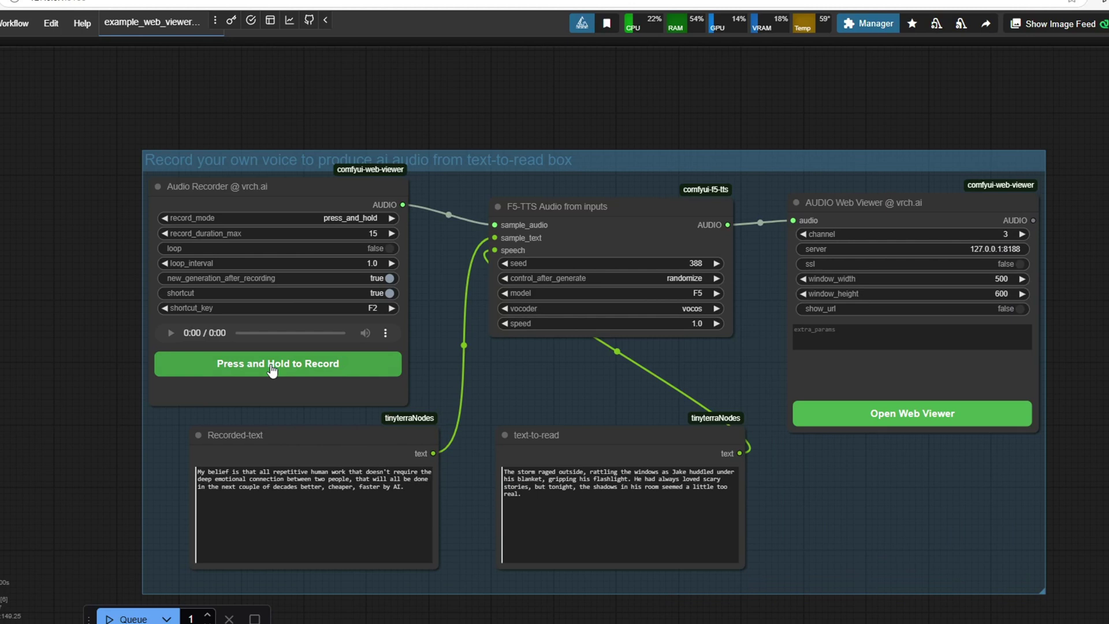
# Record a voice sample and release to queue cloned-speech generation
pyautogui.click(272, 370)
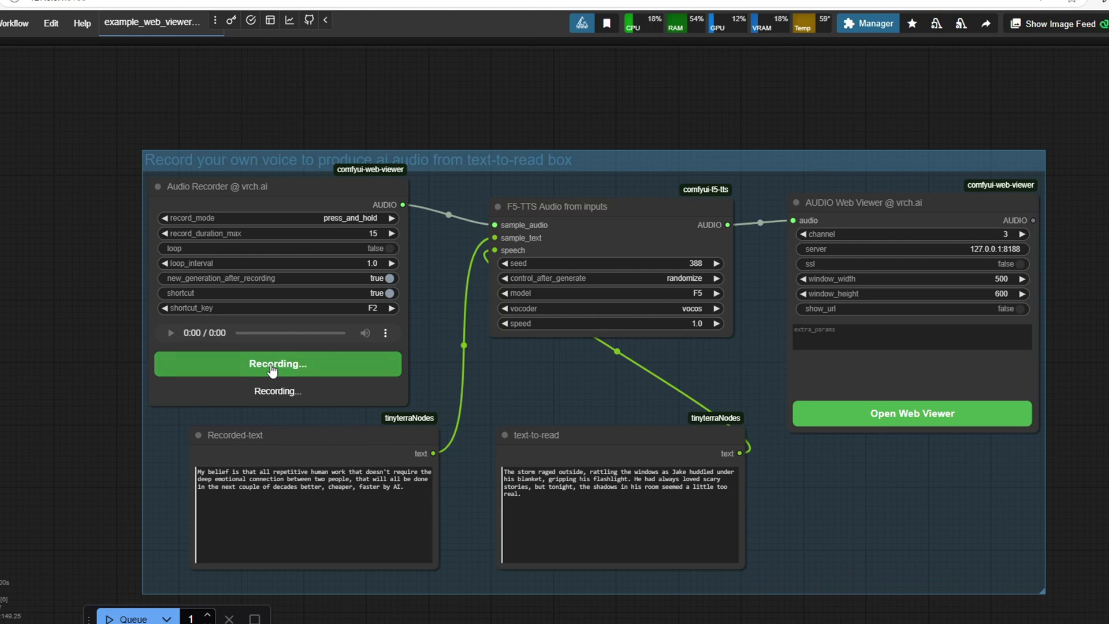
pyautogui.moveTo(272, 369); pyautogui.dragTo(273, 370)
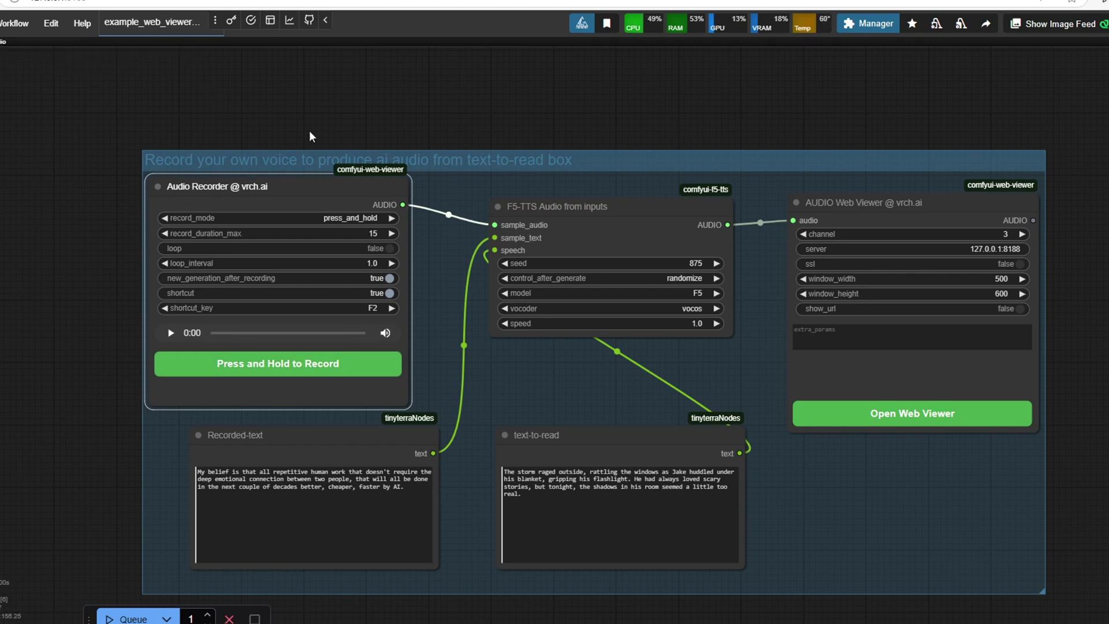
pyautogui.press('2')
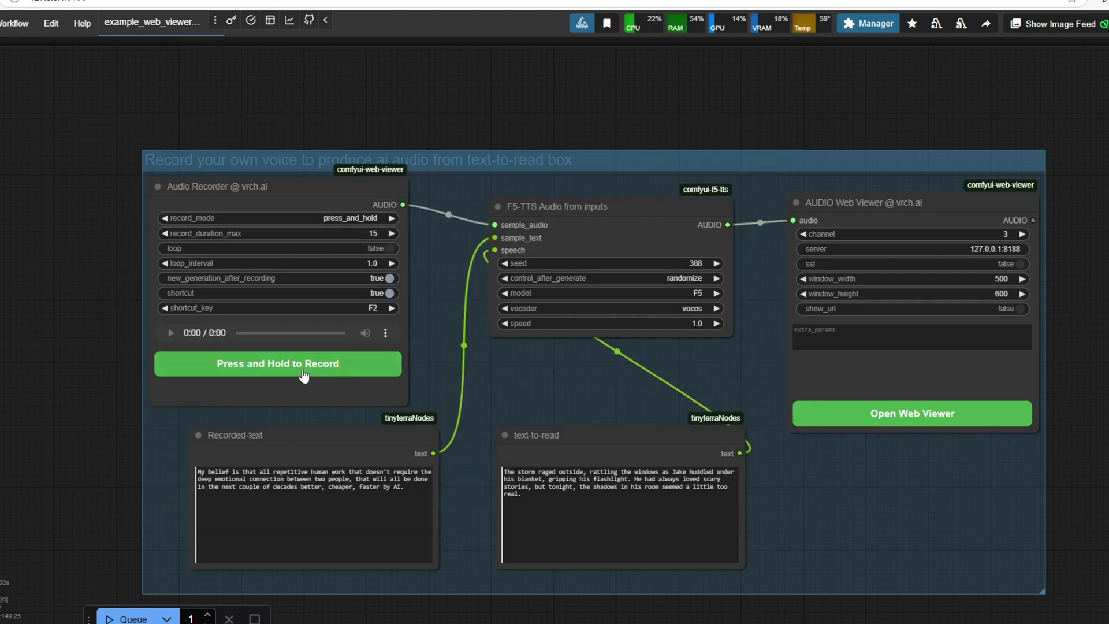
# Record another voice sample, then select the whole Recorded-text transcript
pyautogui.click(272, 370)
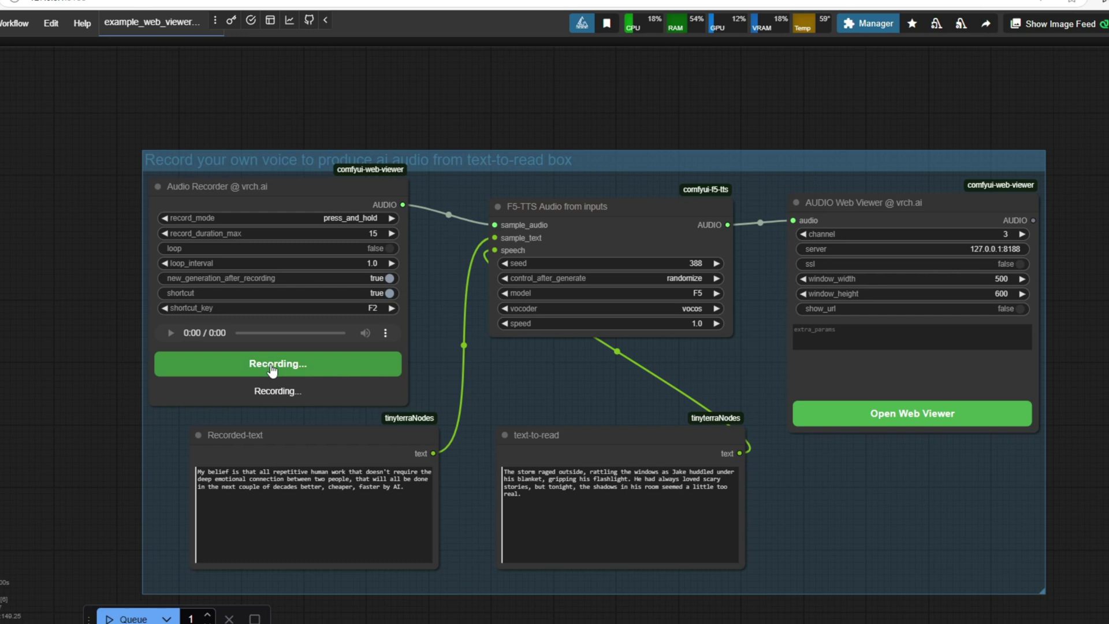
pyautogui.scroll(4, 272, 370)
pyautogui.moveTo(215, 409); pyautogui.dragTo(526, 436)
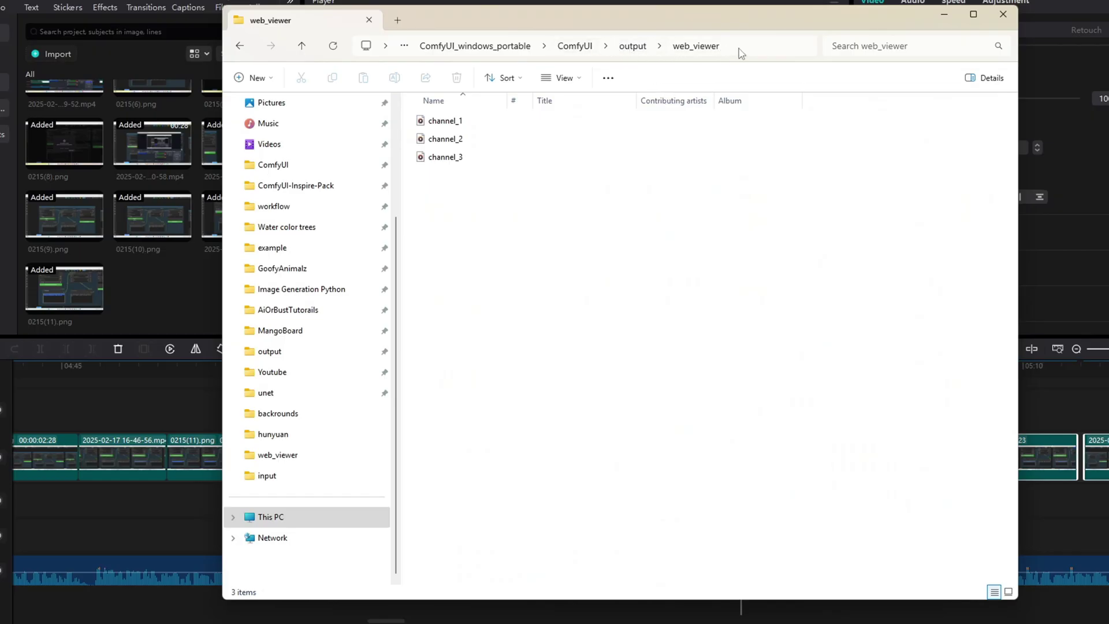
# Make the ComfyUI\output\web_viewer folder path in the address bar editable for copying
pyautogui.click(740, 49)
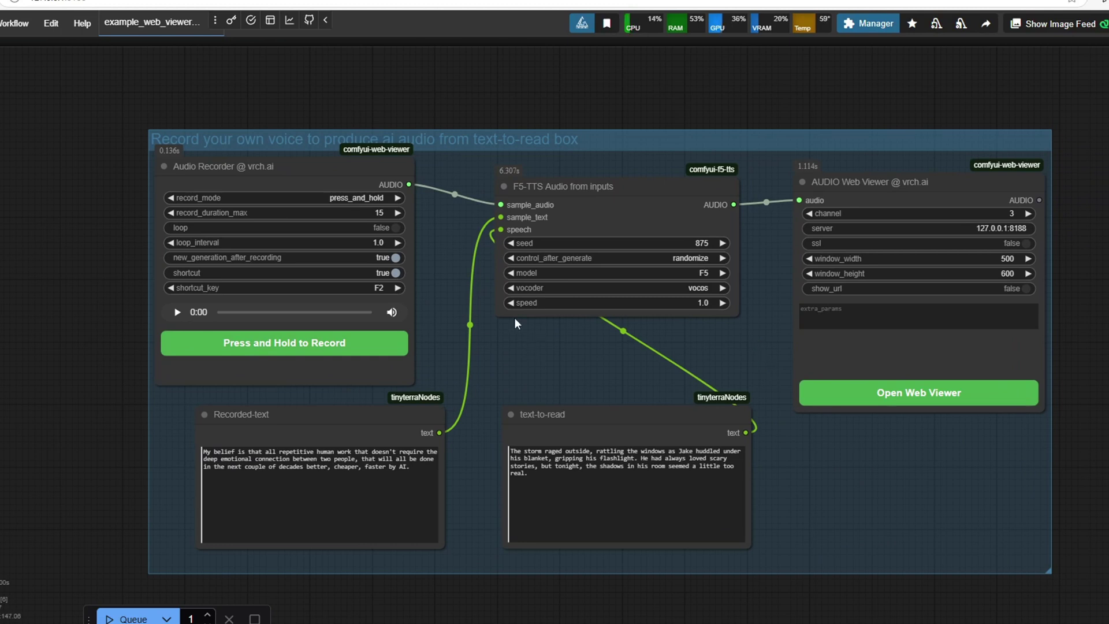
# Box-select all five voice-recording workflow nodes and set them to Bypass from the right-click menu
pyautogui.scroll(-3, 450, 327)
pyautogui.scroll(3, 449, 327)
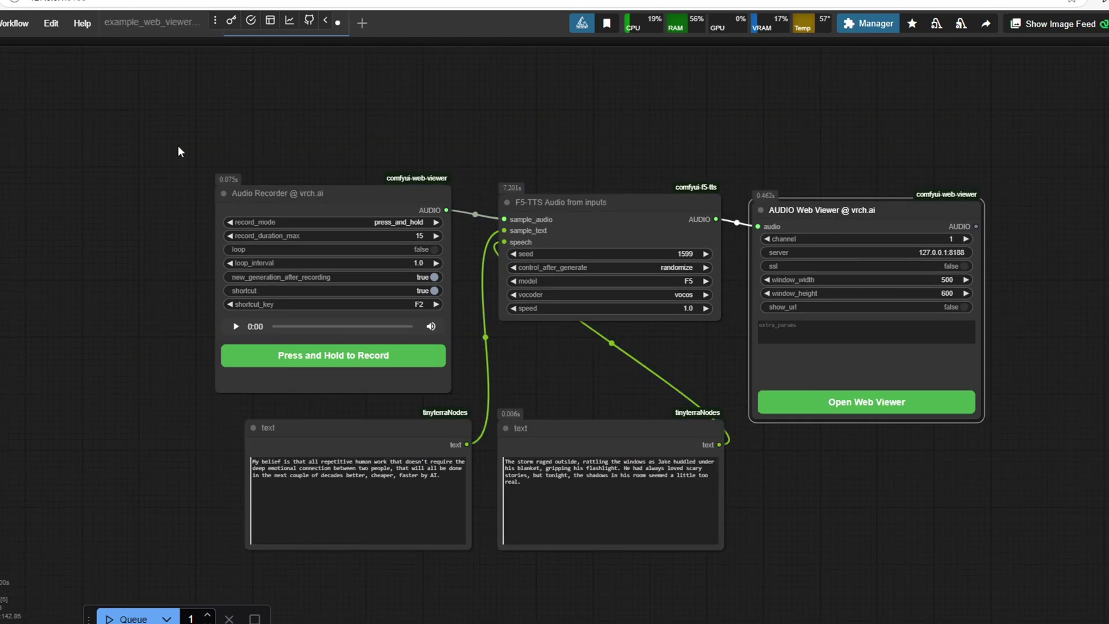
pyautogui.moveTo(178, 145); pyautogui.dragTo(932, 596)
pyautogui.rightClick(652, 273)
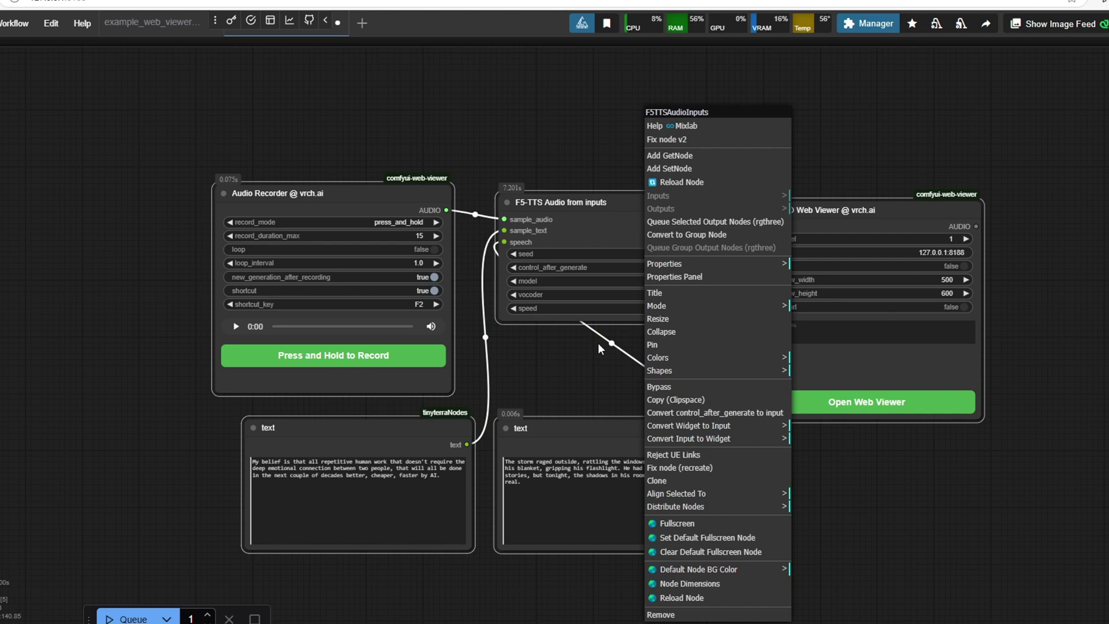
pyautogui.click(662, 385)
pyautogui.hscroll(2, 638, 363)
pyautogui.scroll(4, 638, 364)
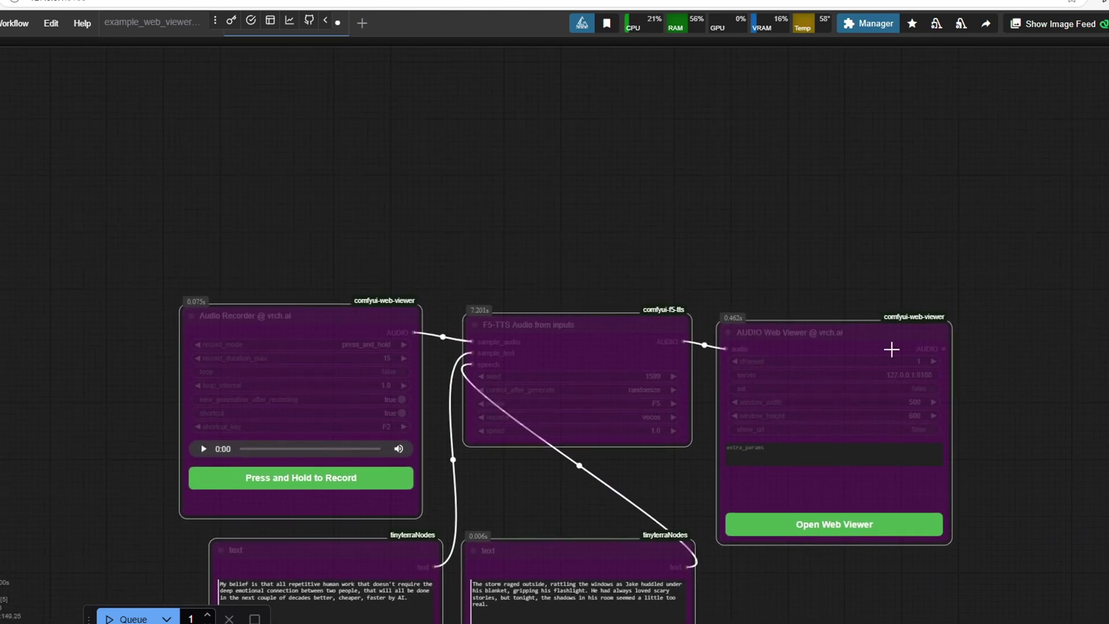
pyautogui.scroll(-1, 761, 330)
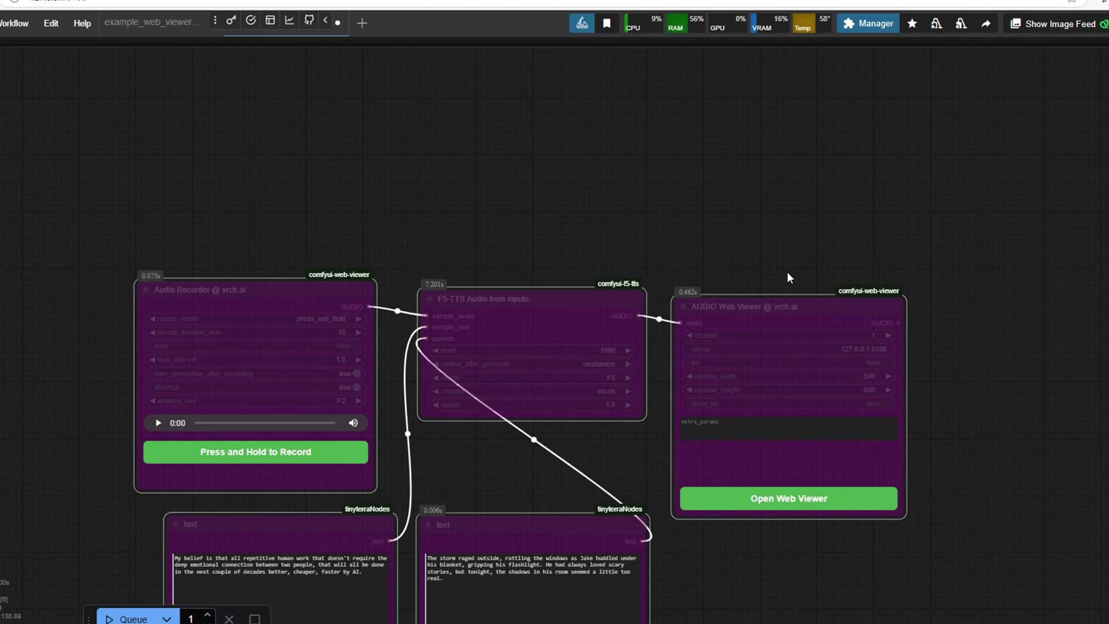
pyautogui.scroll(-3, 867, 347)
pyautogui.hscroll(3, 571, 277)
# Add an F5-TTS Audio node and a Preview Audio (Mixlab) node via the node search
pyautogui.scroll(2, 775, 290)
pyautogui.doubleClick(774, 289)
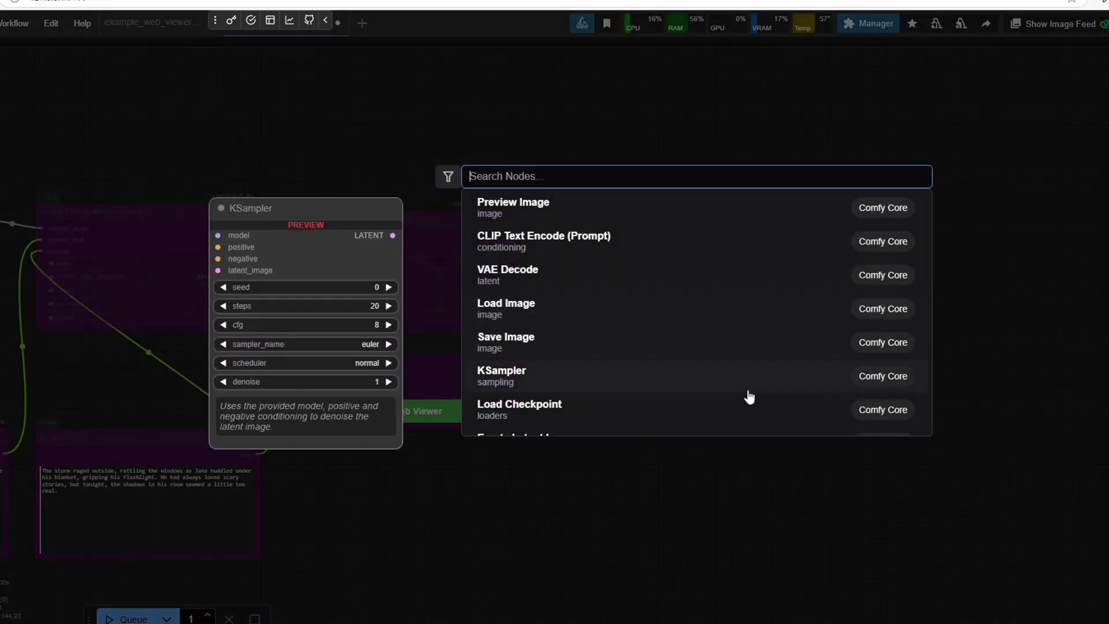
pyautogui.write('f5')
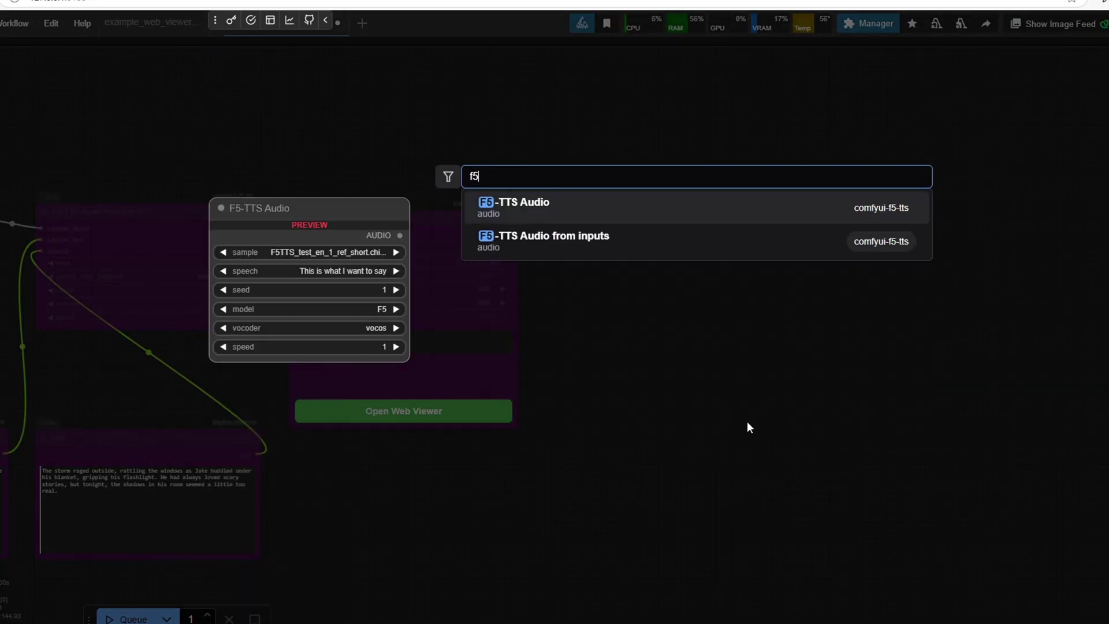
pyautogui.press('Return')
pyautogui.doubleClick(664, 304)
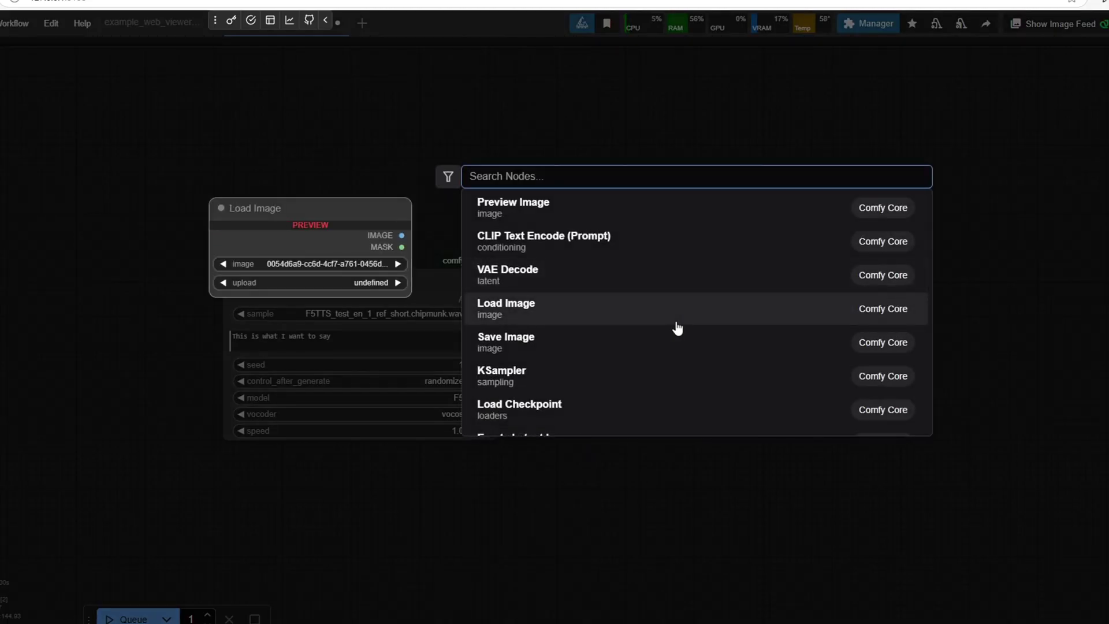
pyautogui.write('prewview audio')
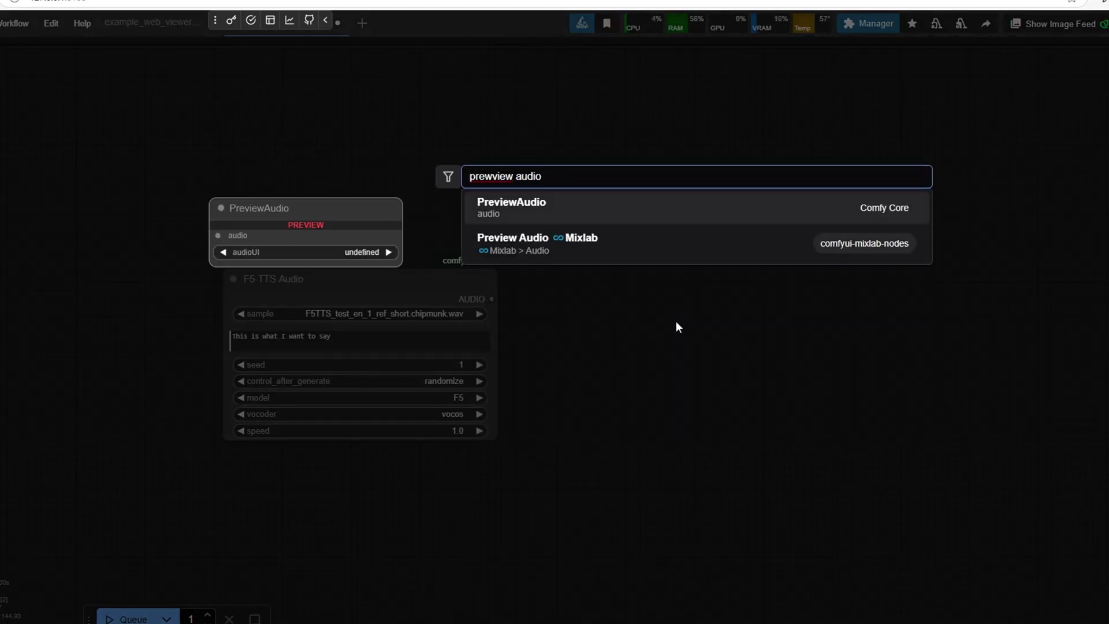
pyautogui.press('Down')
pyautogui.press('Return')
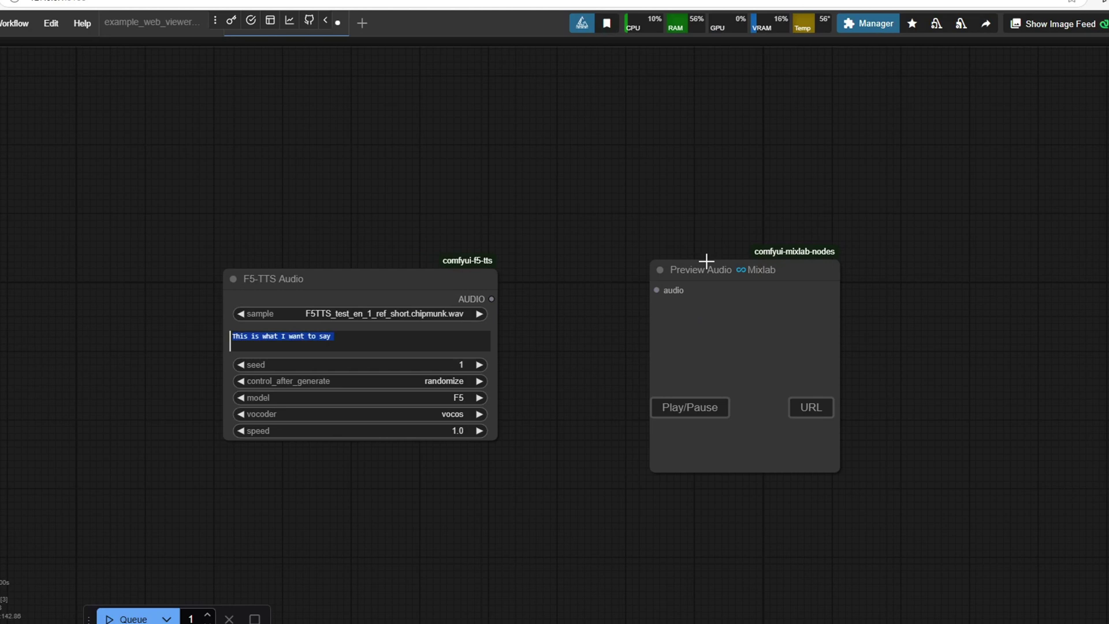
# Connect the F5-TTS AUDIO output to the Mixlab preview and pick the sam_altman.WAV sample
pyautogui.moveTo(758, 253); pyautogui.dragTo(725, 276)
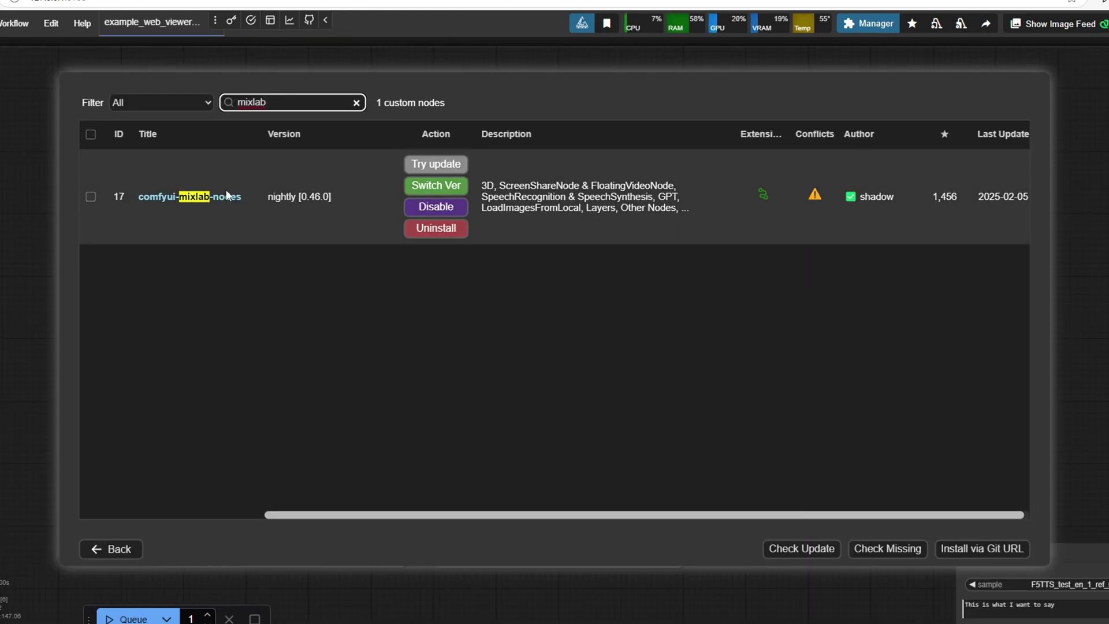
pyautogui.moveTo(243, 198); pyautogui.dragTo(141, 202)
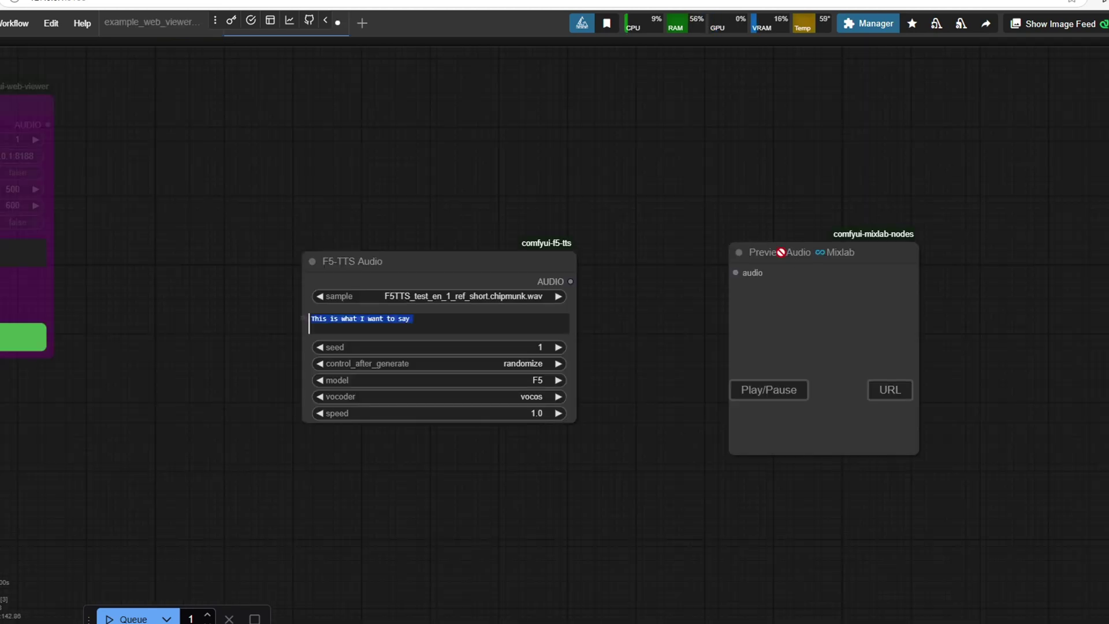
pyautogui.moveTo(572, 282); pyautogui.dragTo(725, 278)
pyautogui.moveTo(524, 254); pyautogui.dragTo(551, 262)
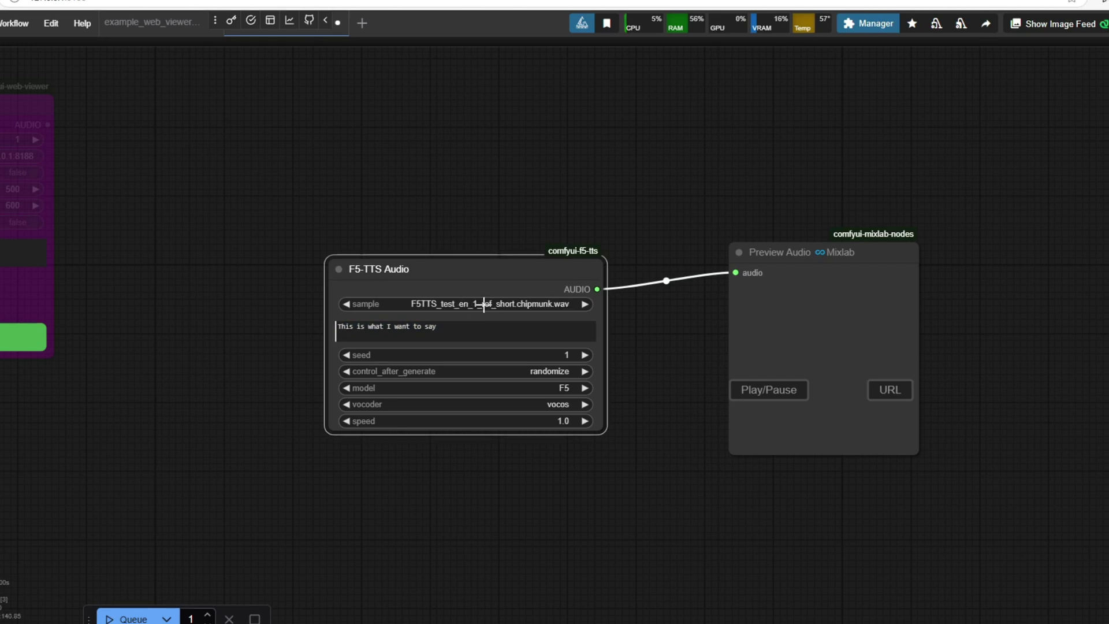
pyautogui.click(473, 308)
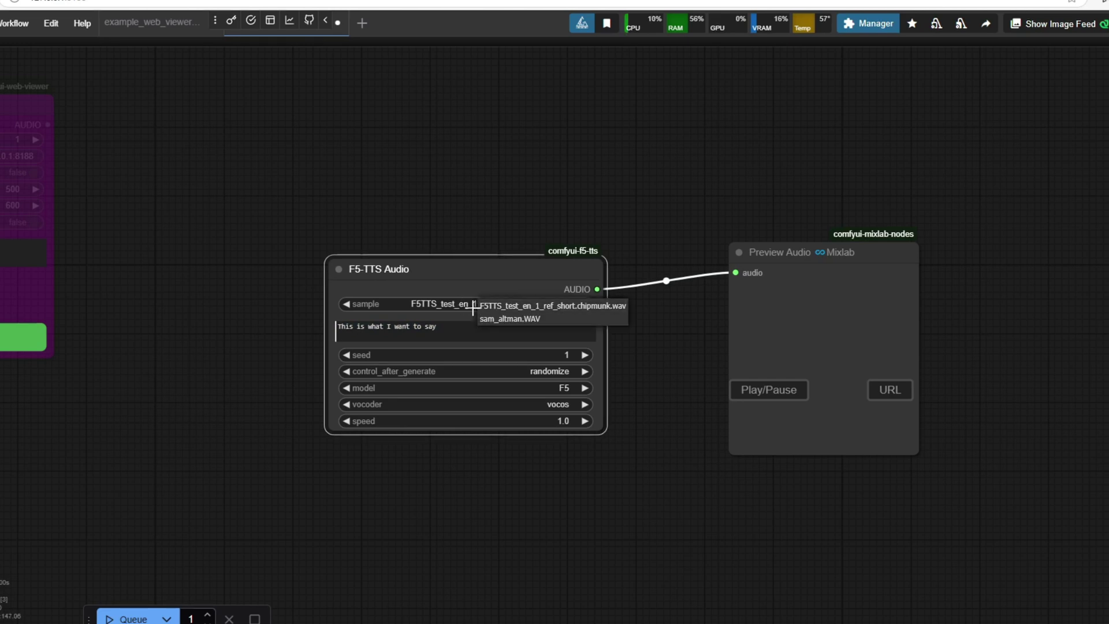
pyautogui.click(510, 320)
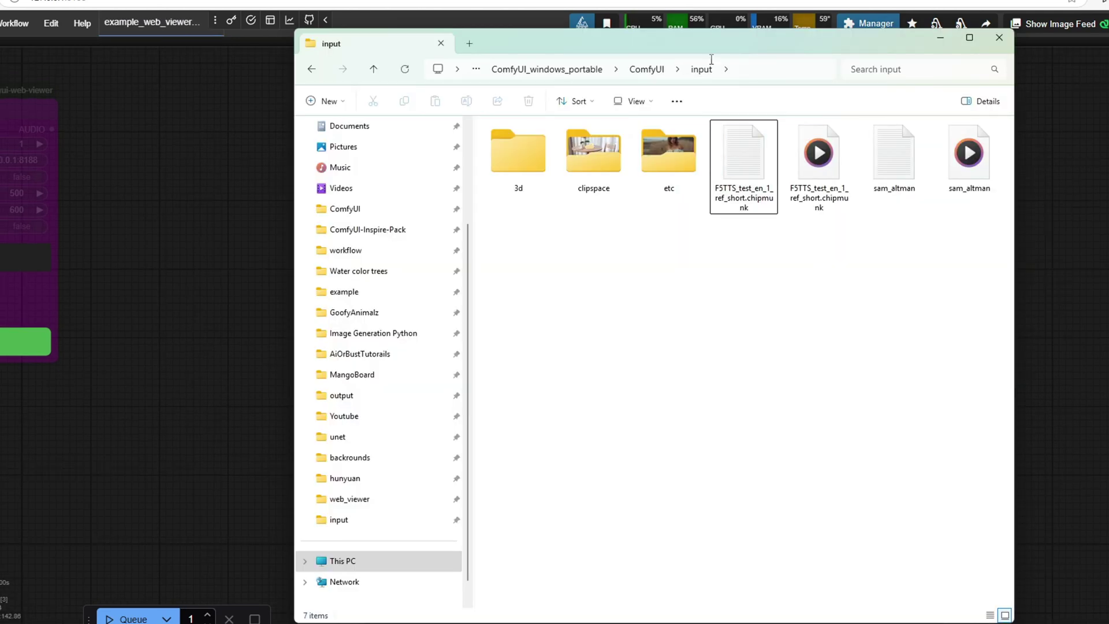
# Play the sam_altman WAV, read its transcript sentence in Notepad, then minimize Notepad
pyautogui.moveTo(708, 42); pyautogui.dragTo(589, 42)
pyautogui.click(781, 183)
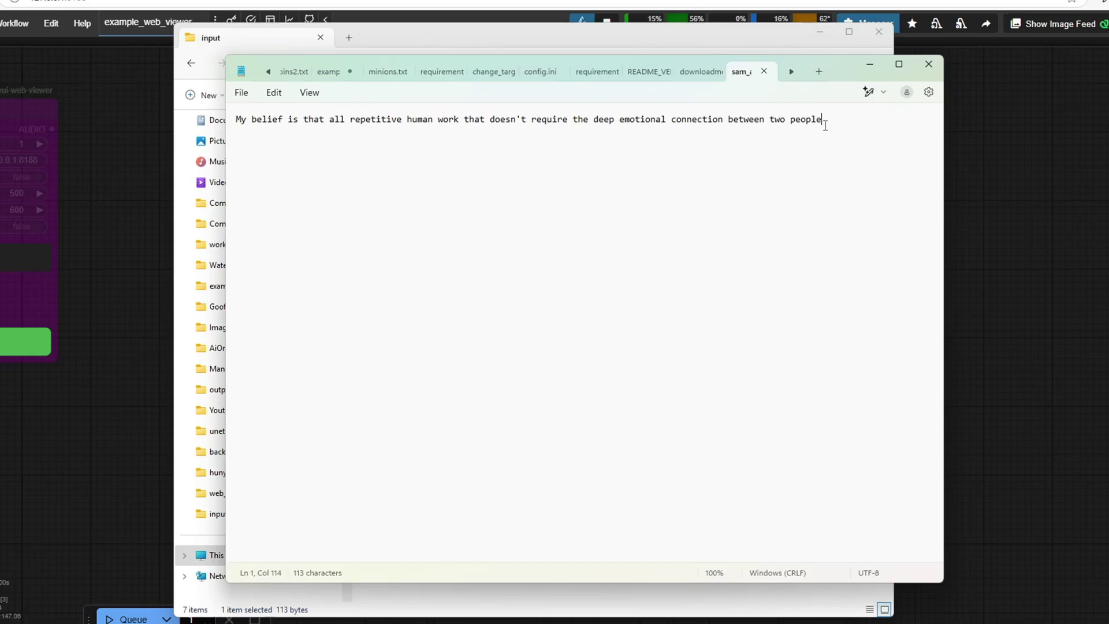
pyautogui.moveTo(822, 118); pyautogui.dragTo(234, 133)
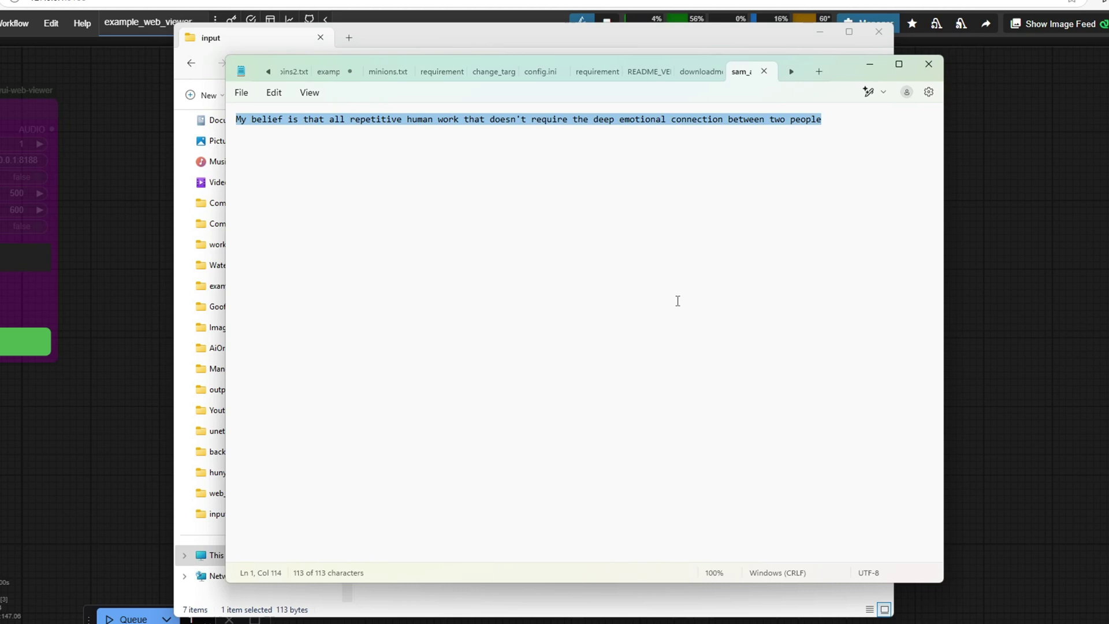
pyautogui.click(869, 64)
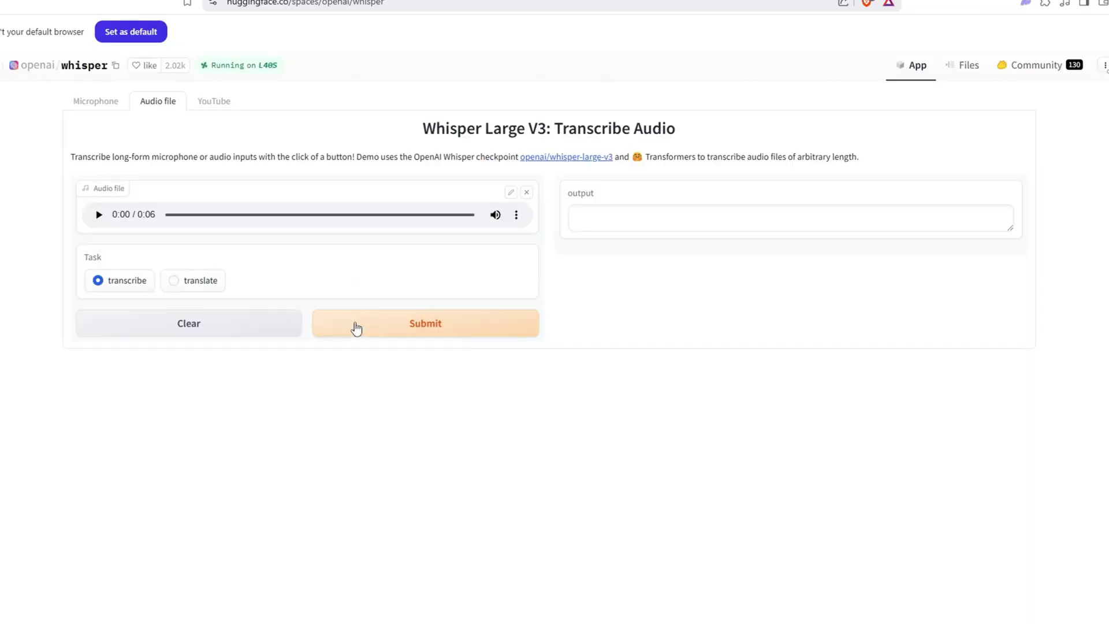
# Submit the six-second clip to Whisper and select the transcribed output text
pyautogui.click(356, 328)
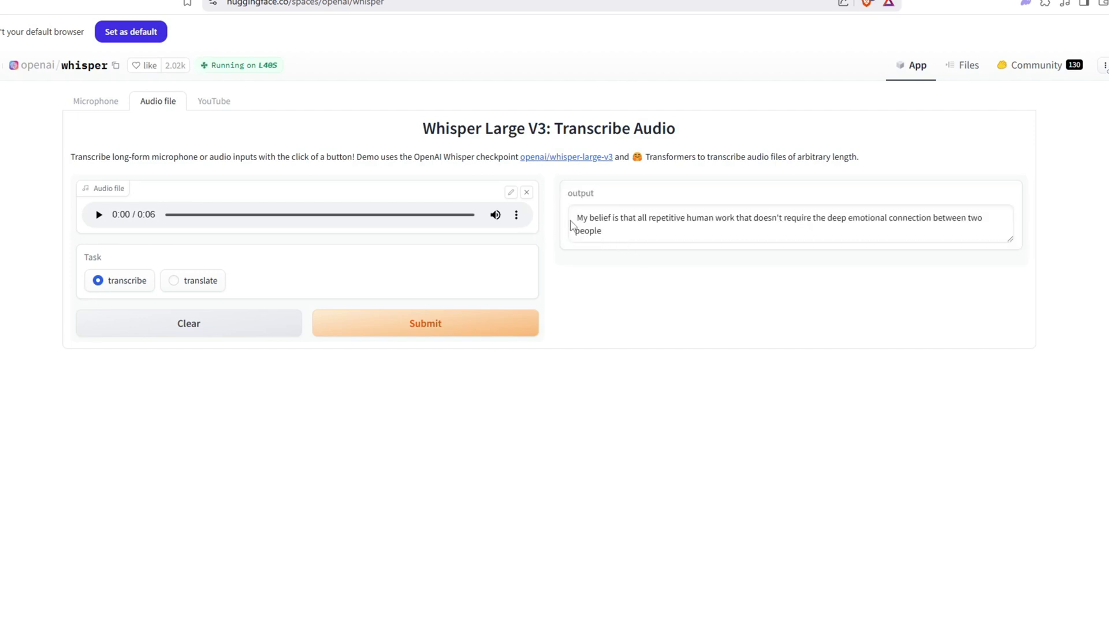
pyautogui.moveTo(582, 223); pyautogui.dragTo(693, 231)
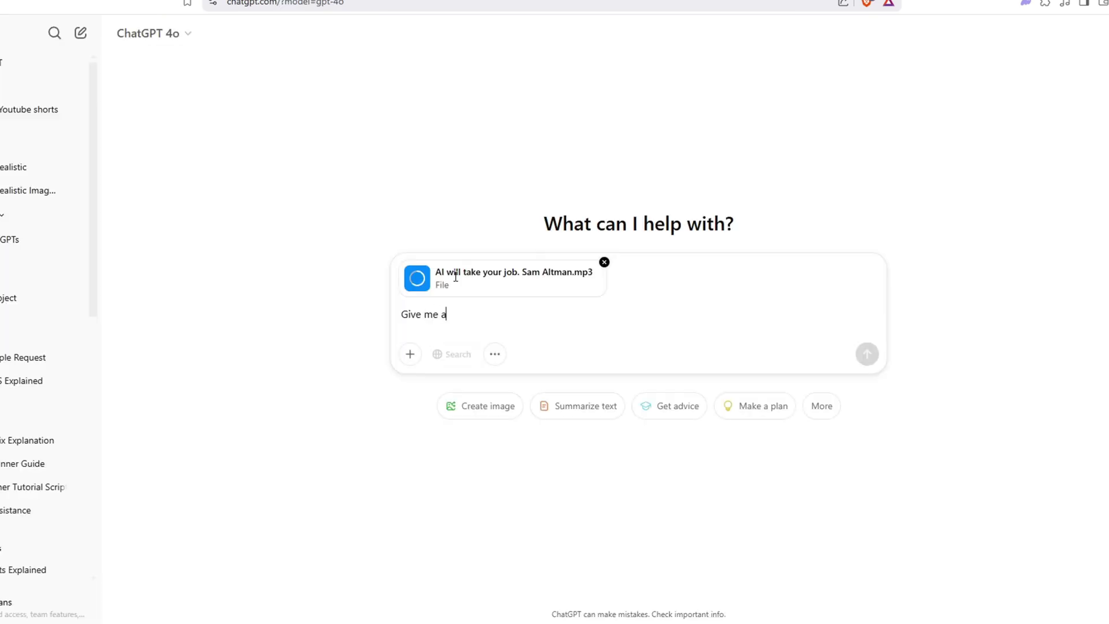
pyautogui.write('tr')
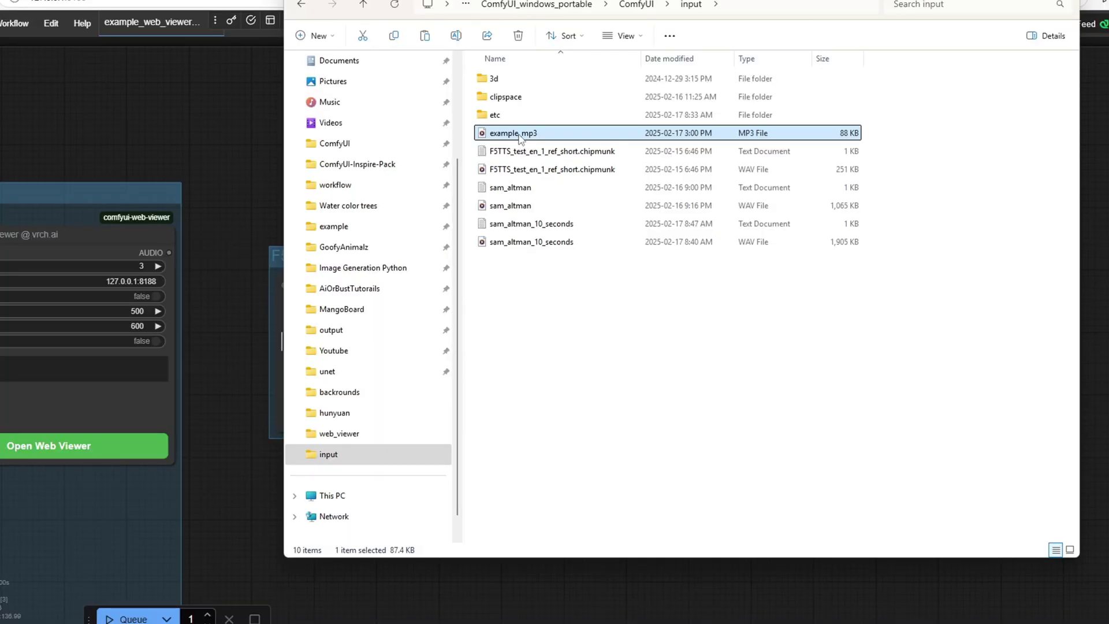
# Open the sam_altman_10_seconds.txt transcript in its own Notepad window and select all its text
pyautogui.moveTo(536, 135); pyautogui.dragTo(290, 179)
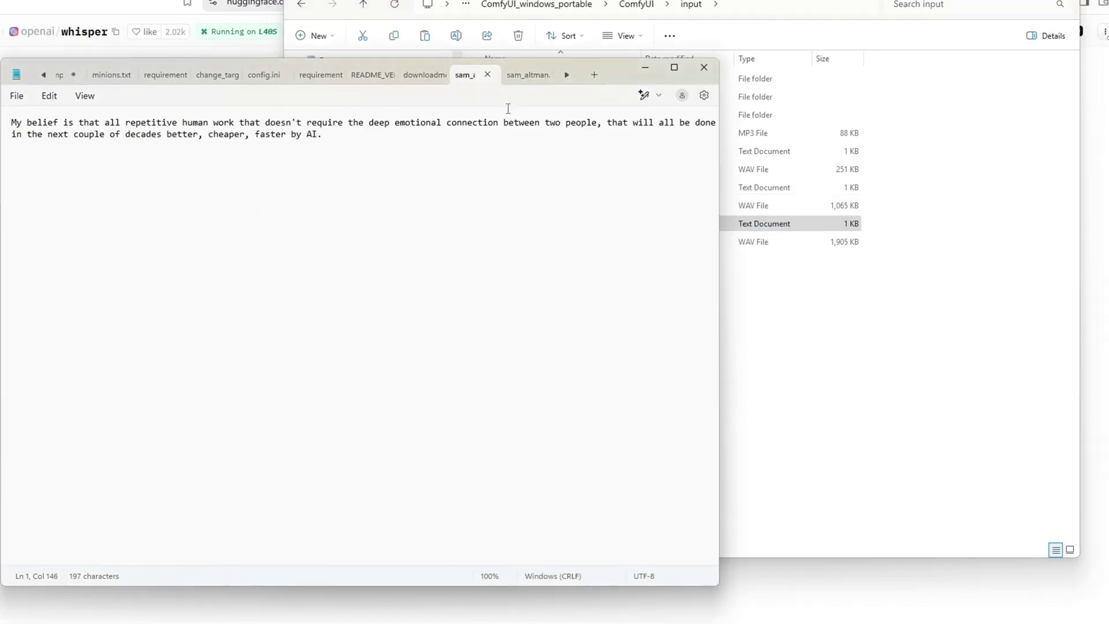
pyautogui.moveTo(465, 74); pyautogui.dragTo(872, 223)
pyautogui.moveTo(520, 258); pyautogui.dragTo(436, 264)
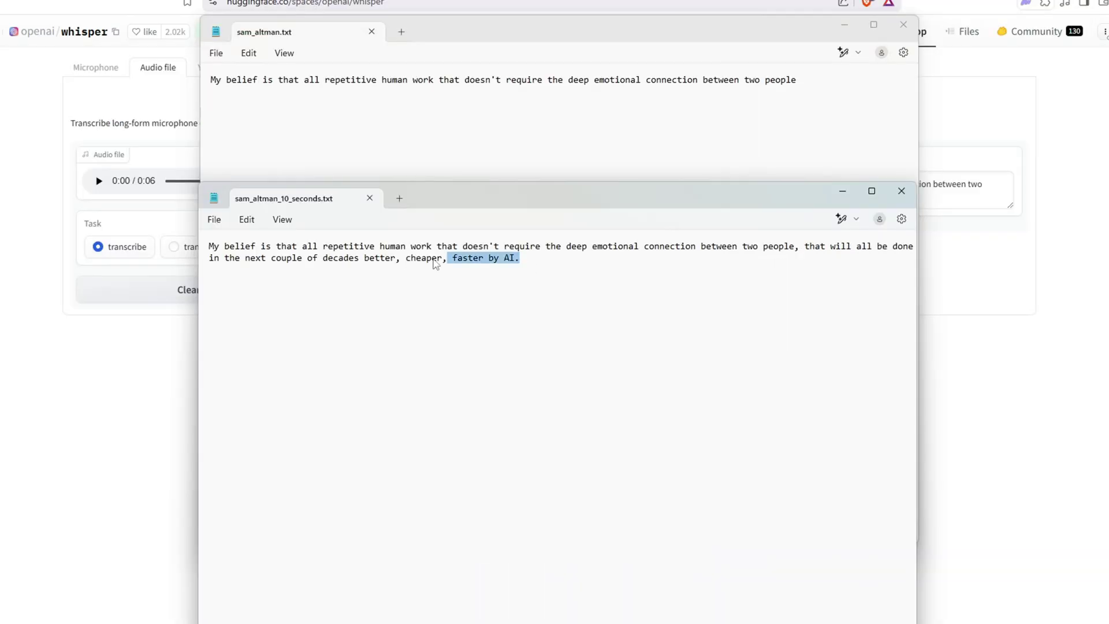
pyautogui.hotkey('ctrl', 'a')
pyautogui.hotkey('ctrl', 'c')
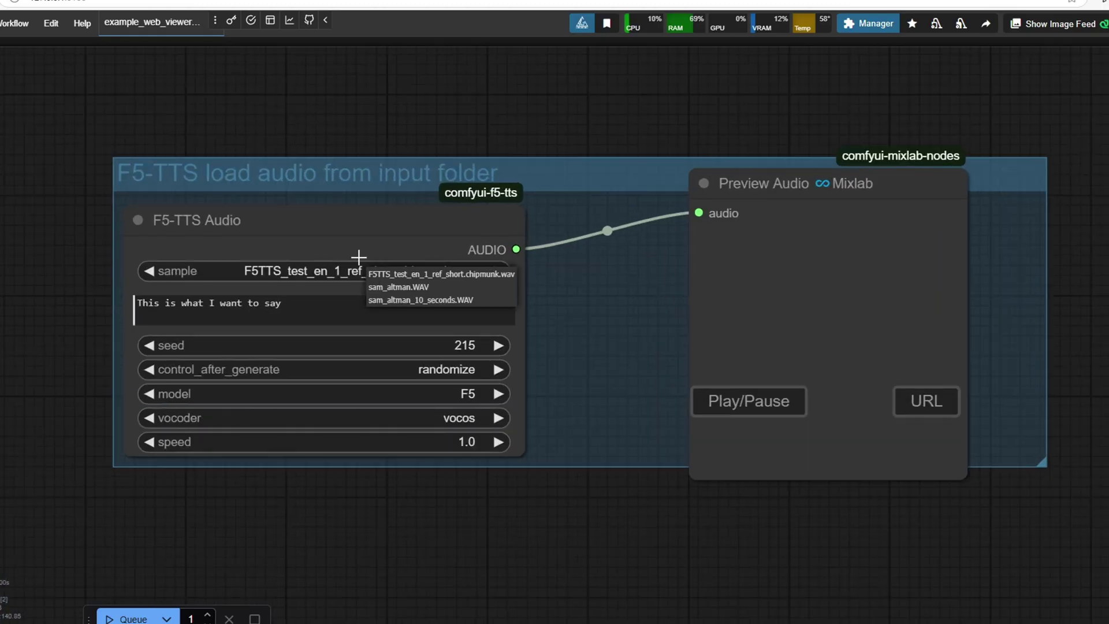
# Use the sam_altman.WAV sample with the pasted transcript as prompt, queue generation, and play the result
pyautogui.click(398, 289)
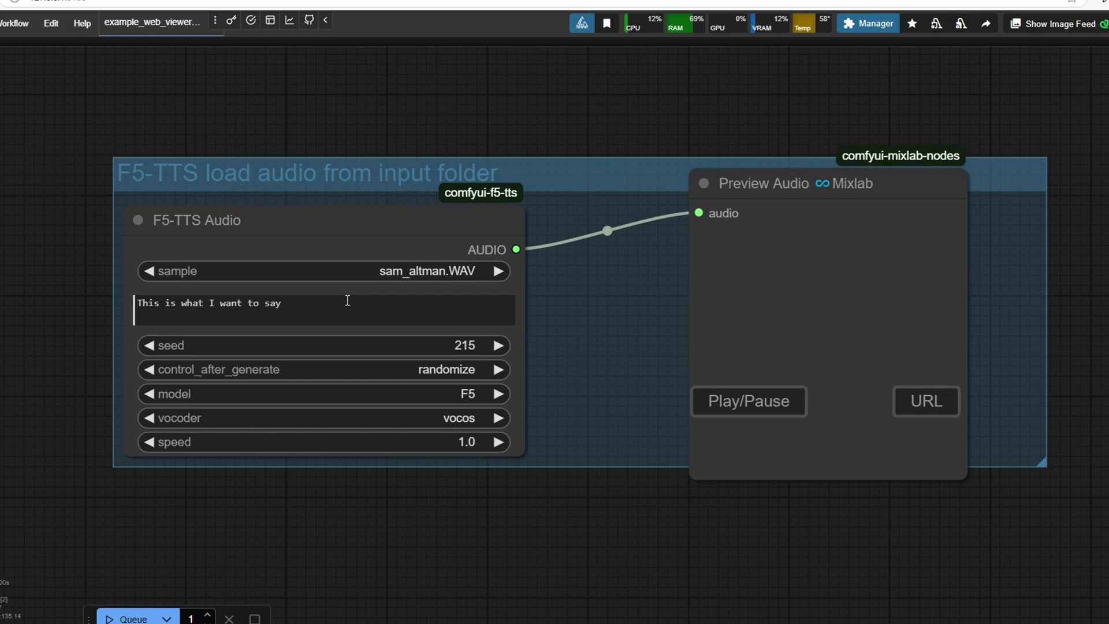
pyautogui.moveTo(346, 300); pyautogui.dragTo(208, 310)
pyautogui.hotkey('ctrl', 'a')
pyautogui.hotkey('ctrl', 'v')
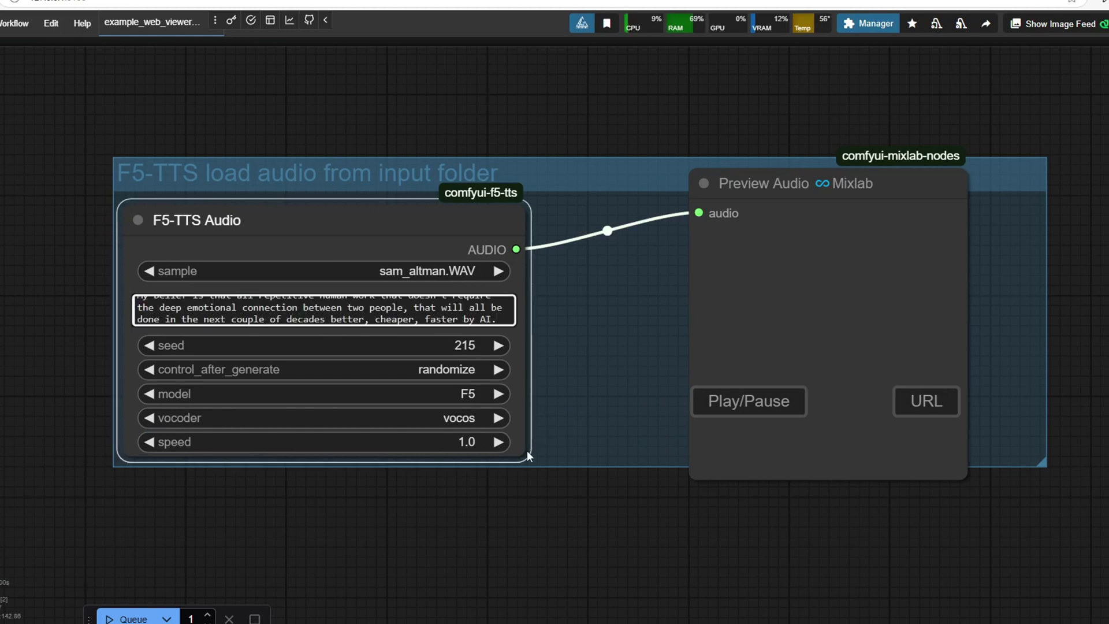
pyautogui.moveTo(524, 457); pyautogui.dragTo(530, 529)
pyautogui.click(429, 347)
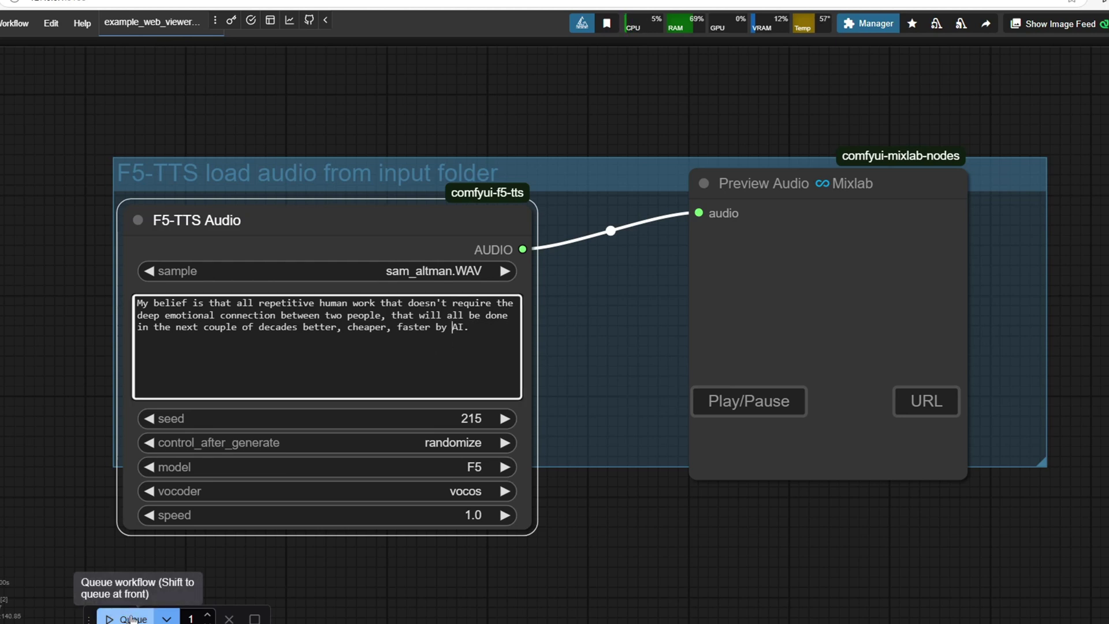
pyautogui.click(132, 619)
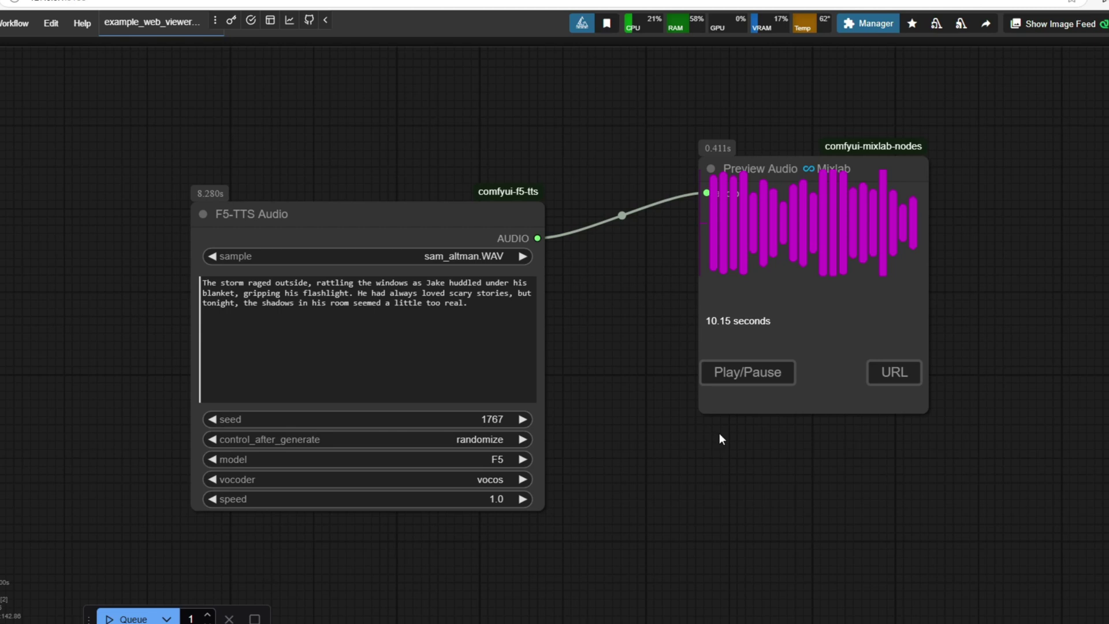
pyautogui.click(748, 387)
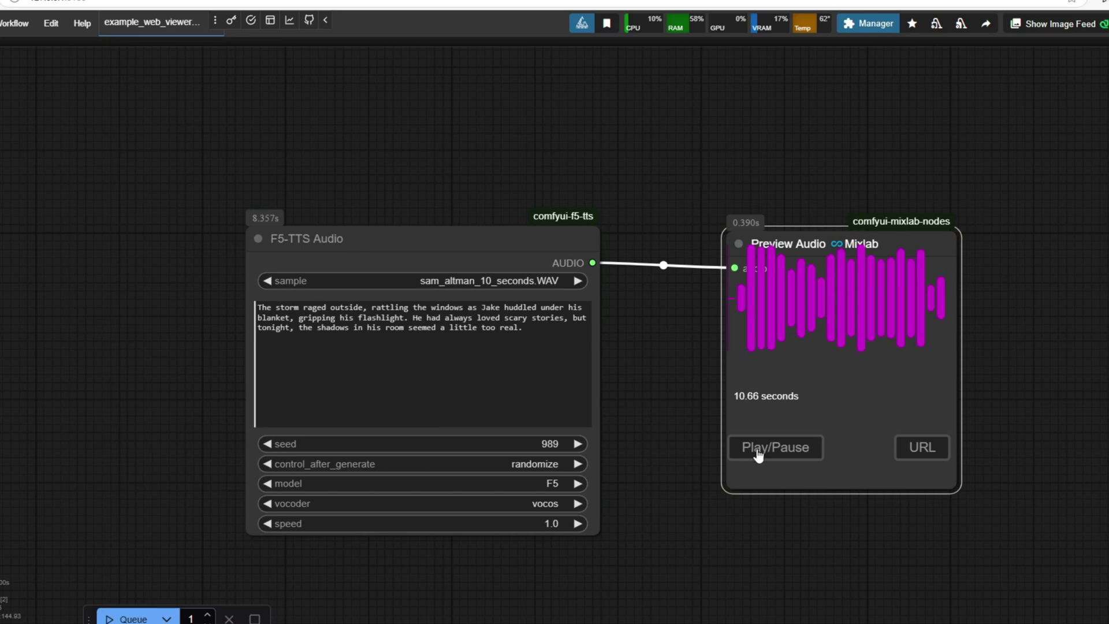
# Play the 10.66-second generated clip in the Mixlab preview, then pause it
pyautogui.click(756, 456)
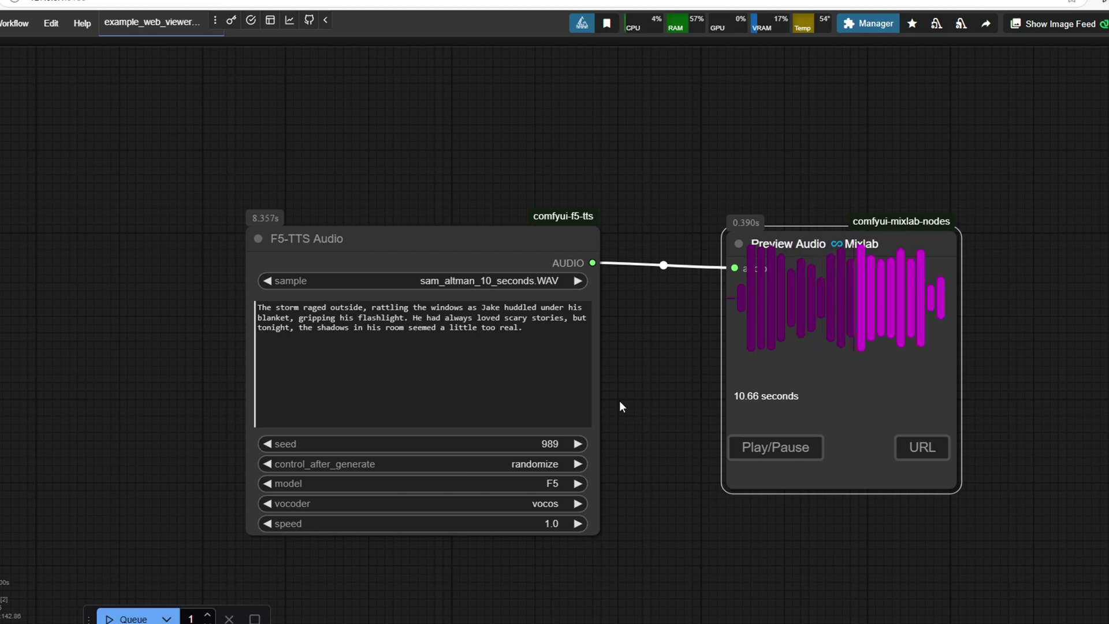
pyautogui.click(766, 459)
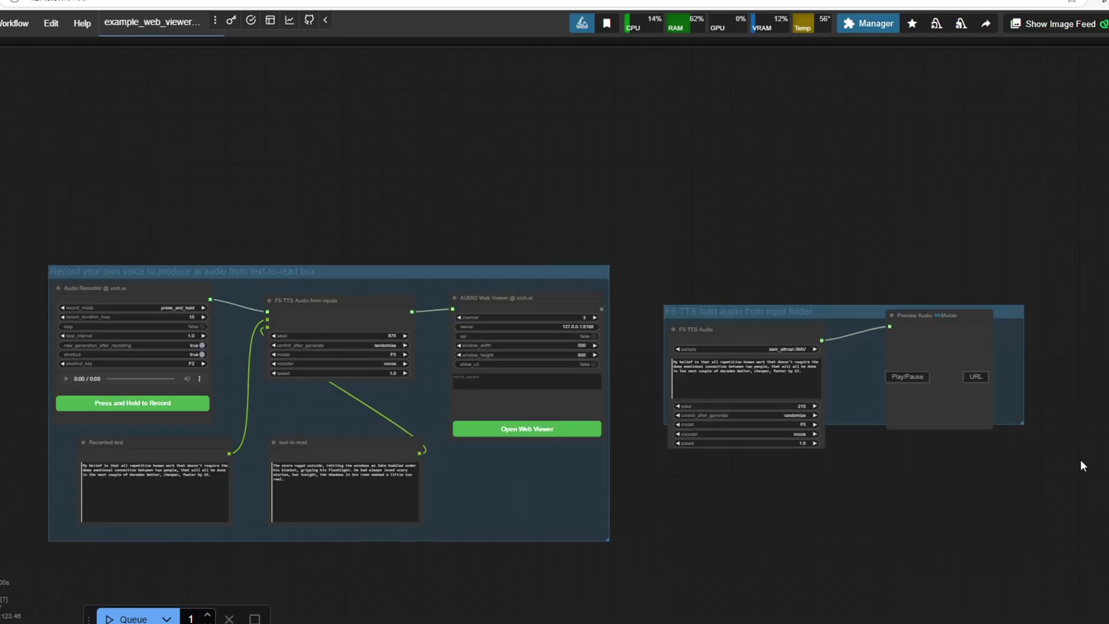
# Zoom and pan the canvas so the voice-recording and input-folder F5-TTS groups sit side by side
pyautogui.scroll(2, 729, 428)
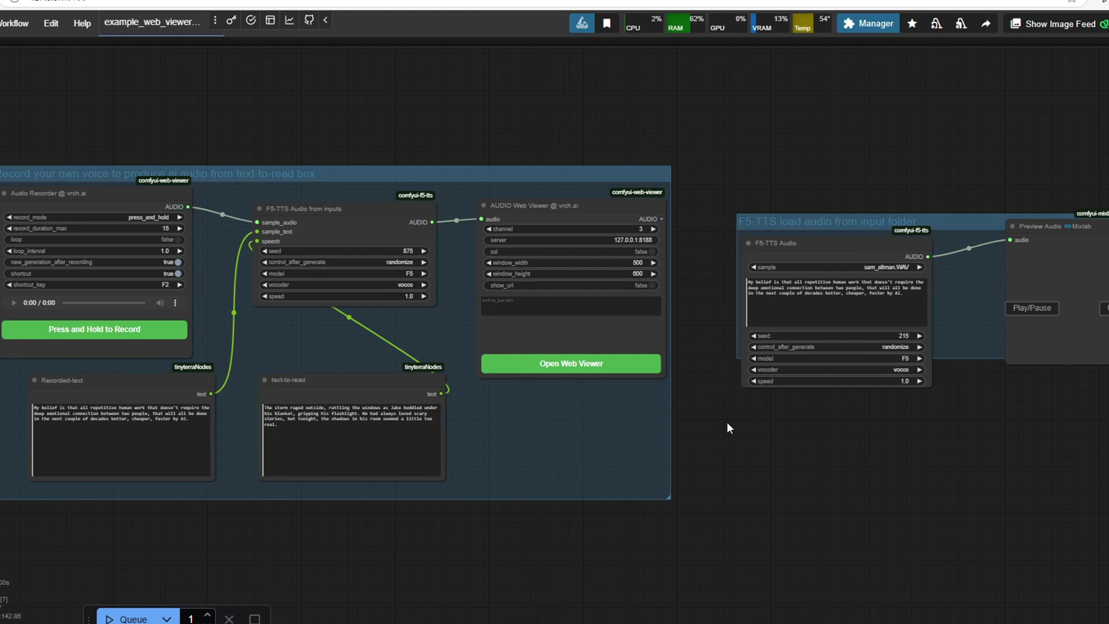
pyautogui.moveTo(727, 422); pyautogui.dragTo(707, 446)
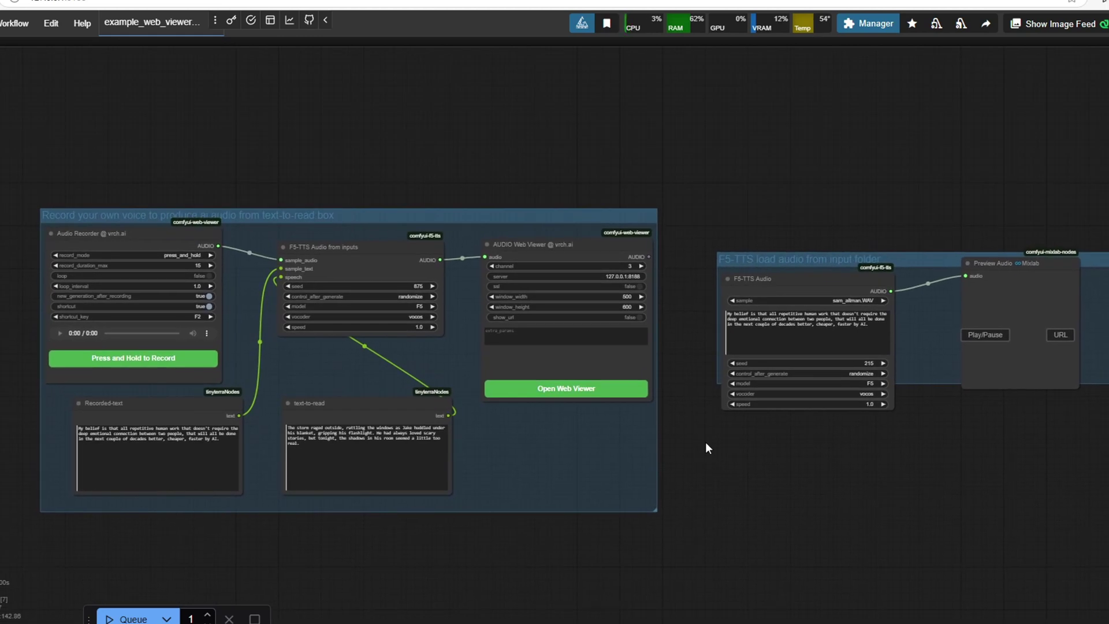
pyautogui.moveTo(705, 442); pyautogui.dragTo(717, 442)
pyautogui.scroll(1, 732, 433)
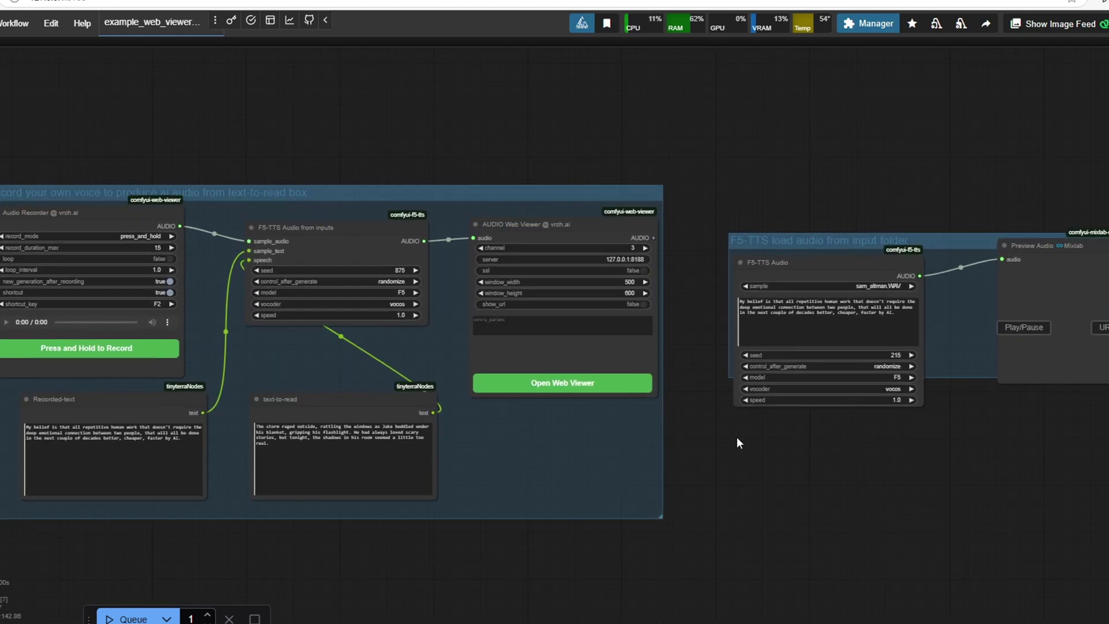